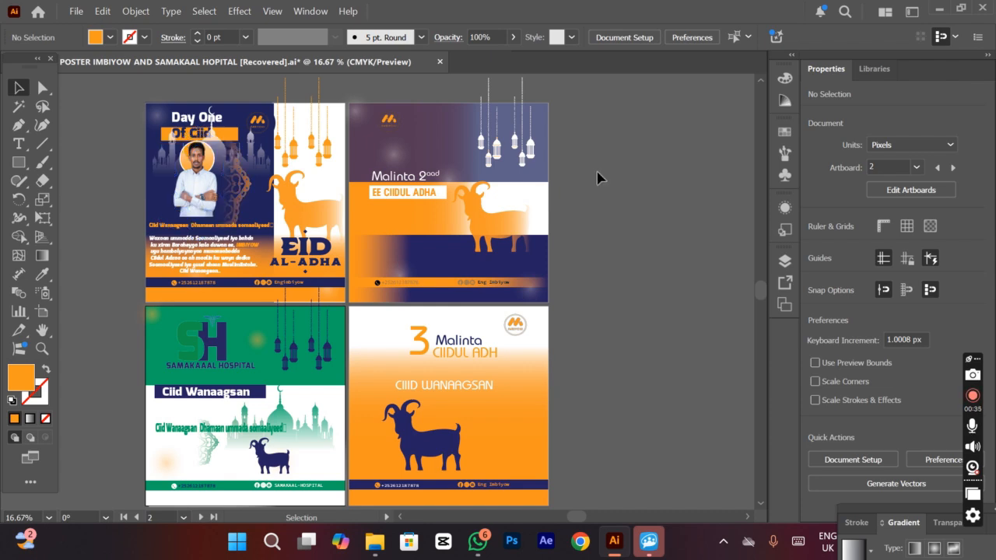
# Create a new 800 x 800 cm CMYK document named "POATER Ciid Mubaarak"
pyautogui.click(76, 11)
pyautogui.click(101, 47)
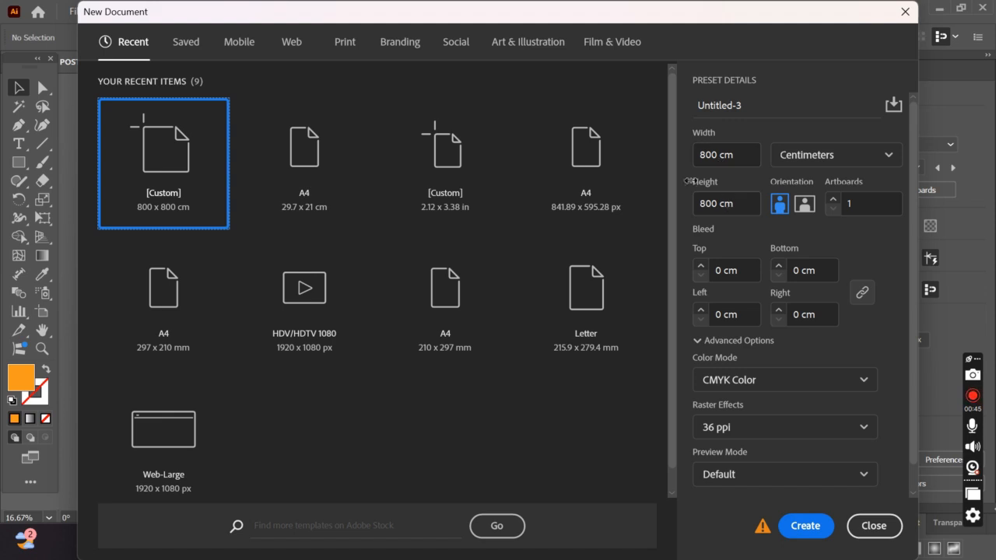
pyautogui.click(702, 109)
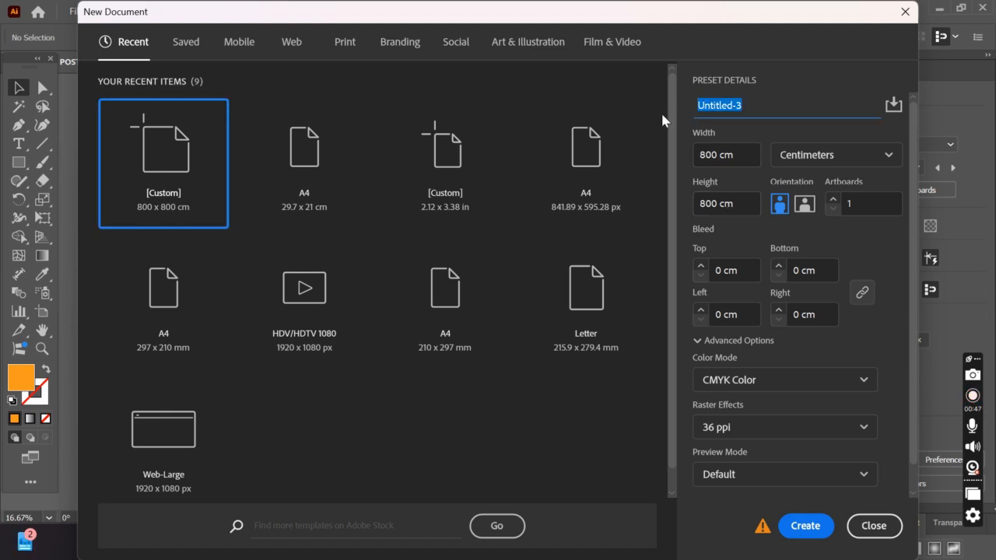
pyautogui.write('POAT')
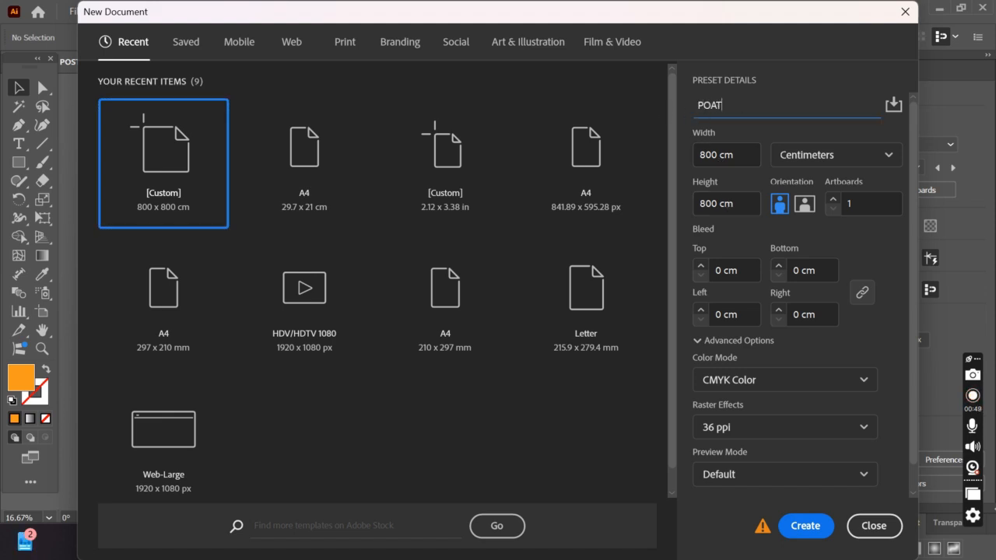
pyautogui.write('ER Ciid Mubaarak')
pyautogui.click(799, 527)
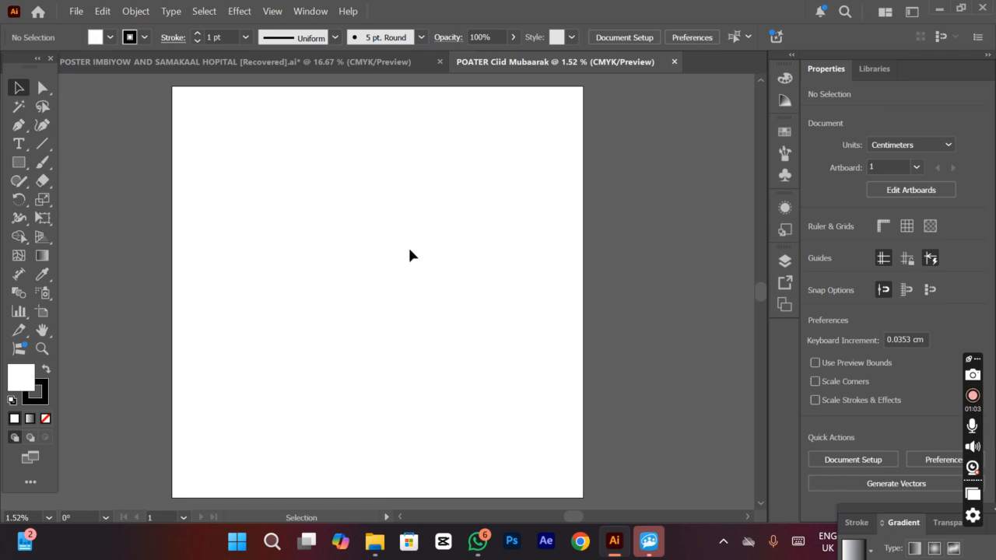
# Copy the mosque silhouette from the "Day One" poster and paste it into the POATER Ciid Mubaarak document
pyautogui.click(290, 64)
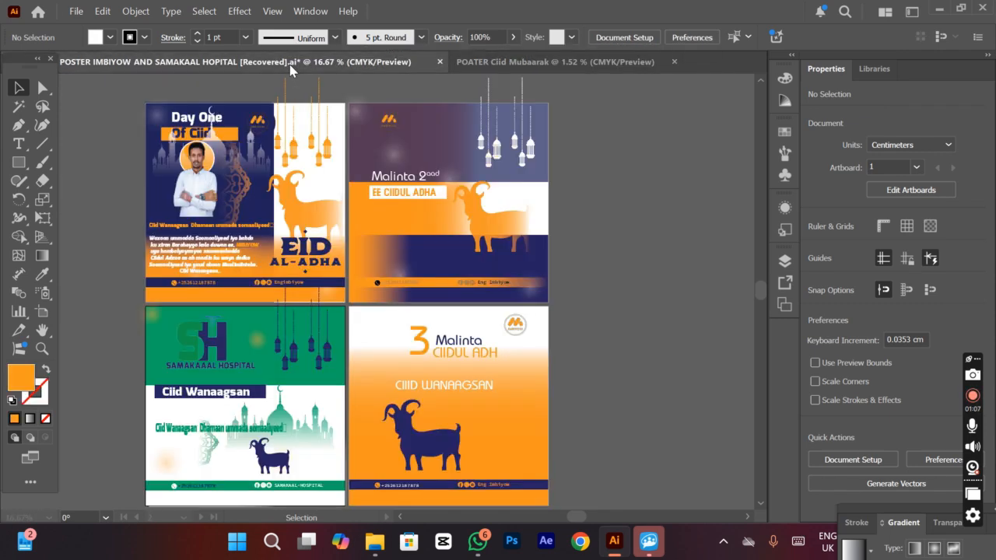
pyautogui.click(249, 164)
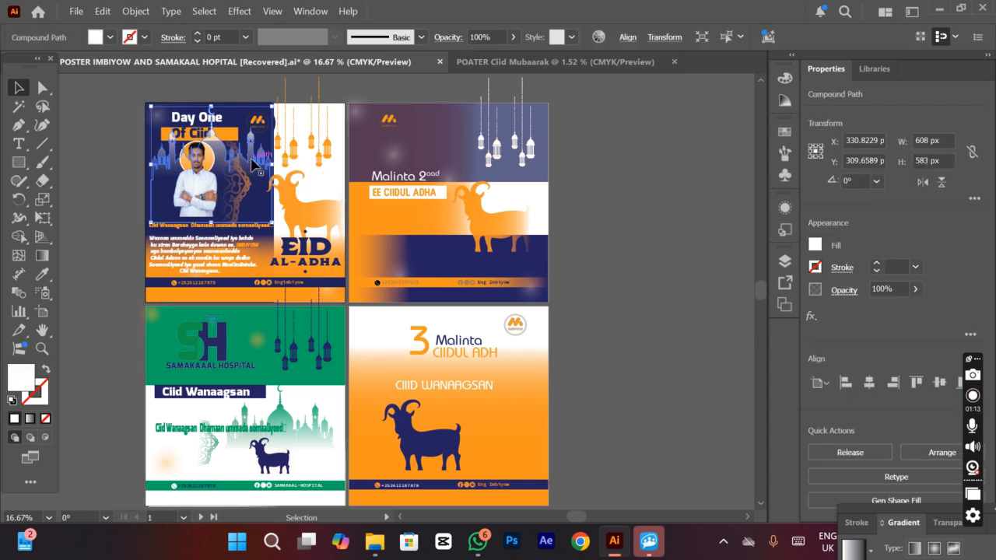
pyautogui.click(533, 64)
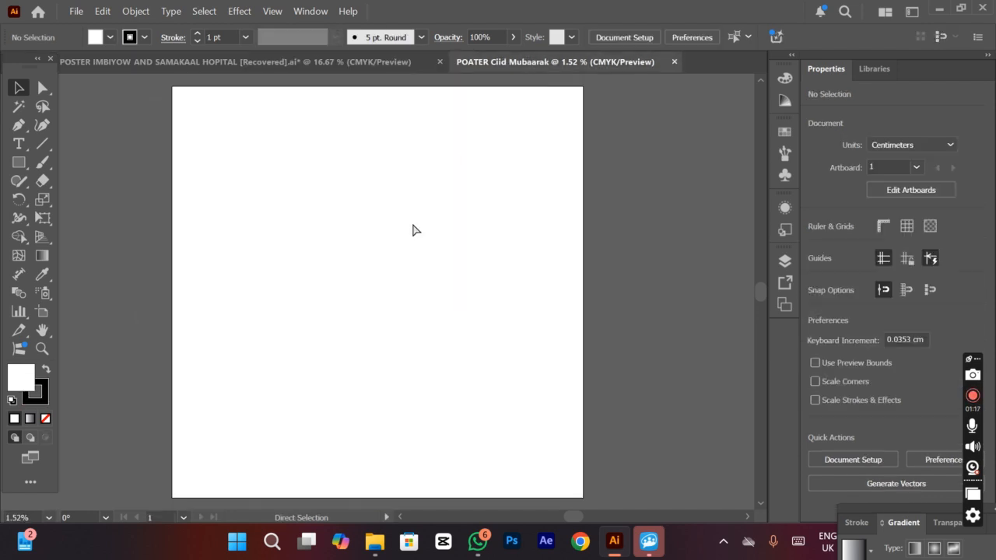
pyautogui.hotkey('ctrl', 'v')
# Enlarge the pasted mosque silhouette to about 791 x 794 cm so it fills the artboard
pyautogui.moveTo(382, 298); pyautogui.dragTo(518, 455)
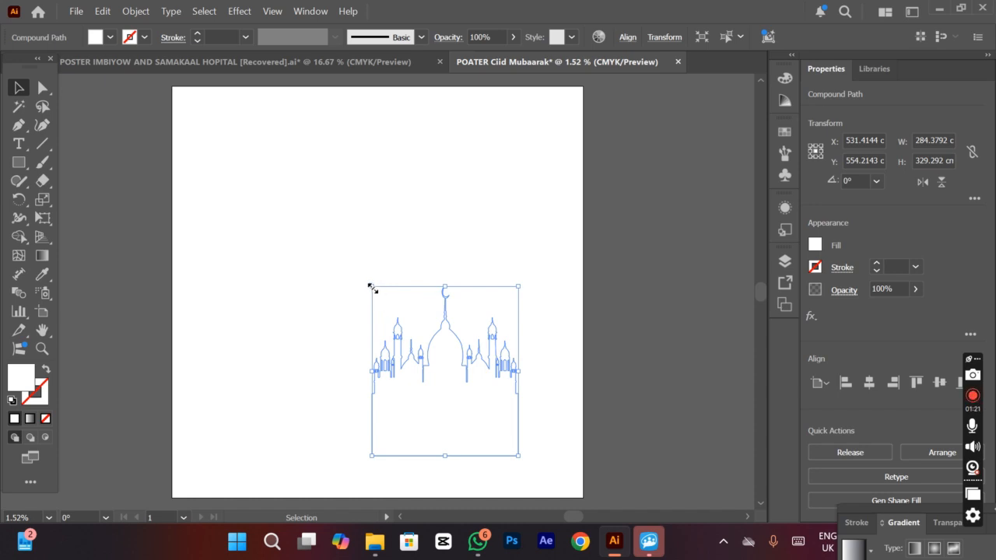
pyautogui.moveTo(372, 287); pyautogui.dragTo(183, 139)
pyautogui.scroll(-3, 444, 249)
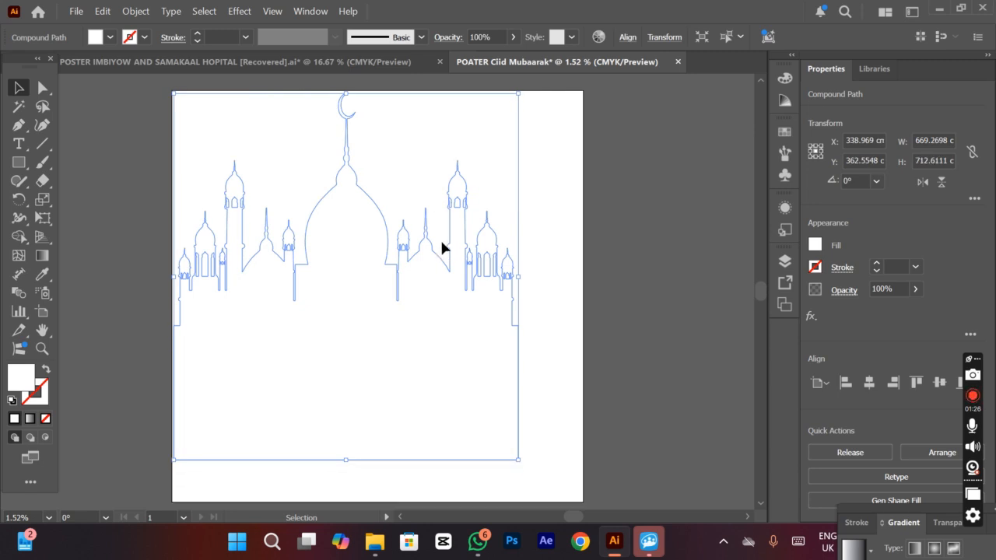
pyautogui.moveTo(519, 422); pyautogui.dragTo(582, 463)
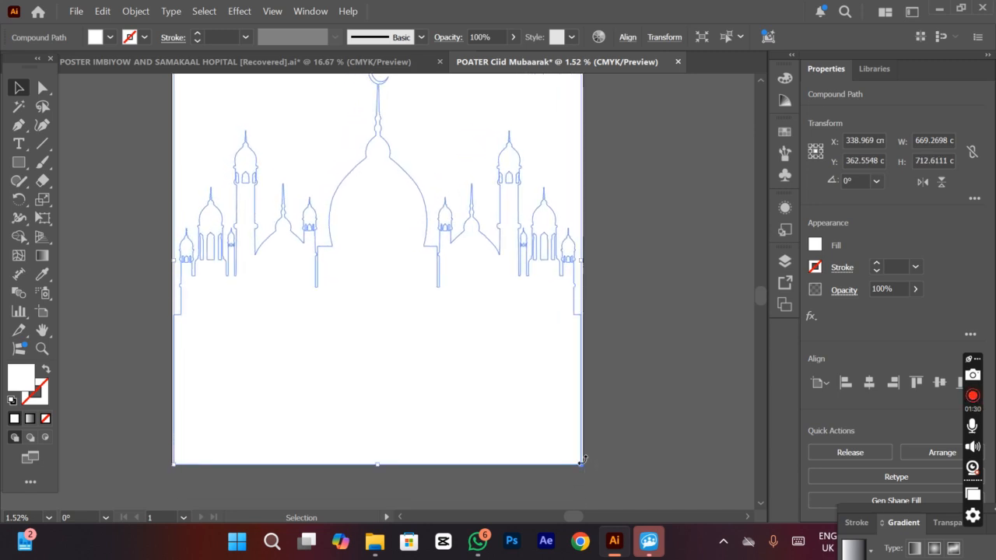
pyautogui.scroll(2, 555, 407)
pyautogui.scroll(2, 551, 400)
pyautogui.scroll(-2, 547, 391)
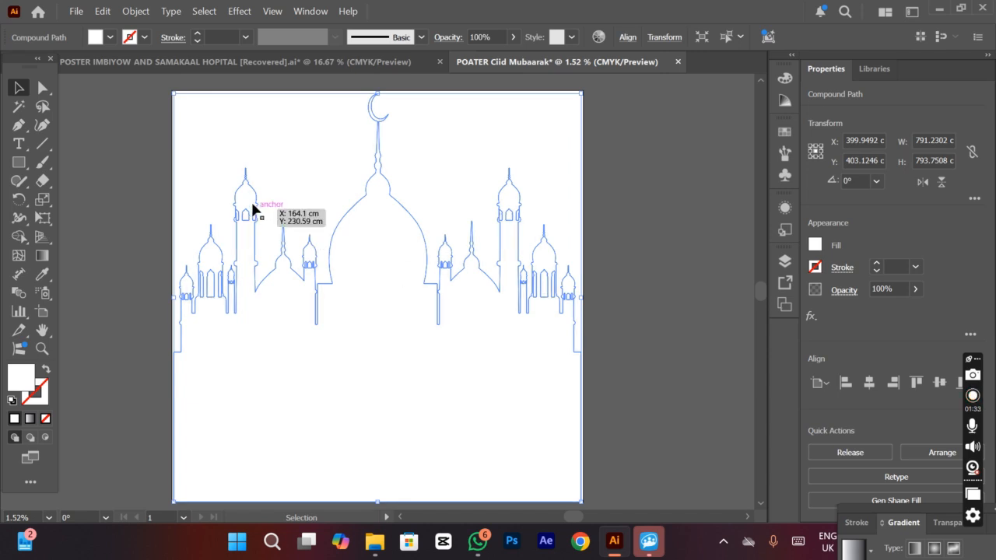
# Fill the mosque silhouette with a reddish-orange swatch
pyautogui.click(109, 36)
pyautogui.click(129, 97)
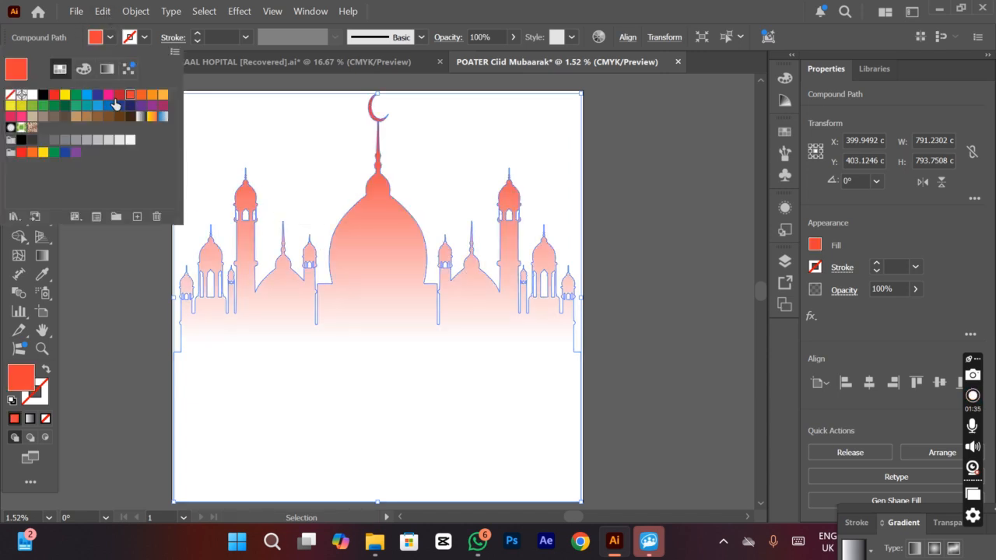
pyautogui.moveTo(107, 95); pyautogui.dragTo(106, 107)
pyautogui.click(131, 96)
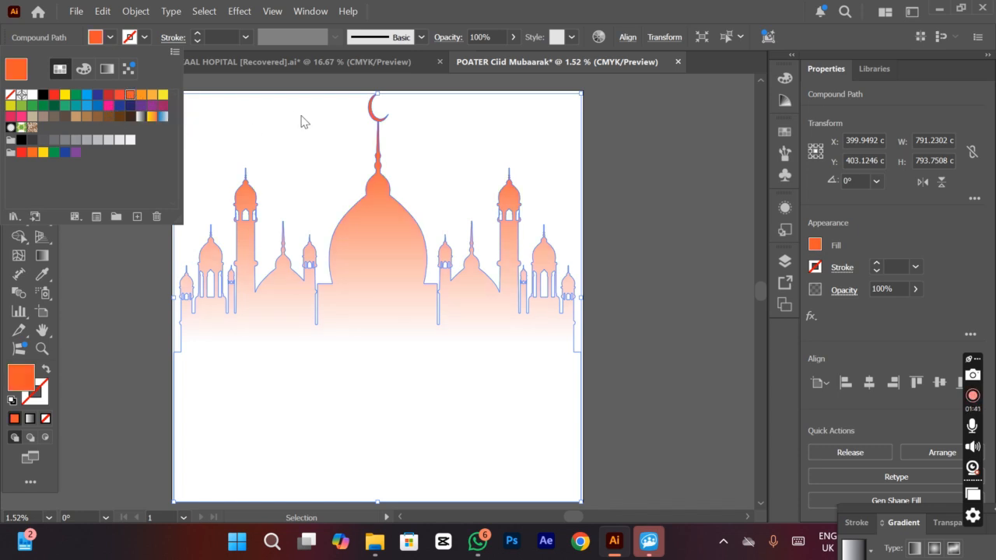
# Copy the hanging lanterns from the "Day One" poster into the new document, enlarged to about 200 x 267 cm at the artboard's upper right
pyautogui.click(297, 58)
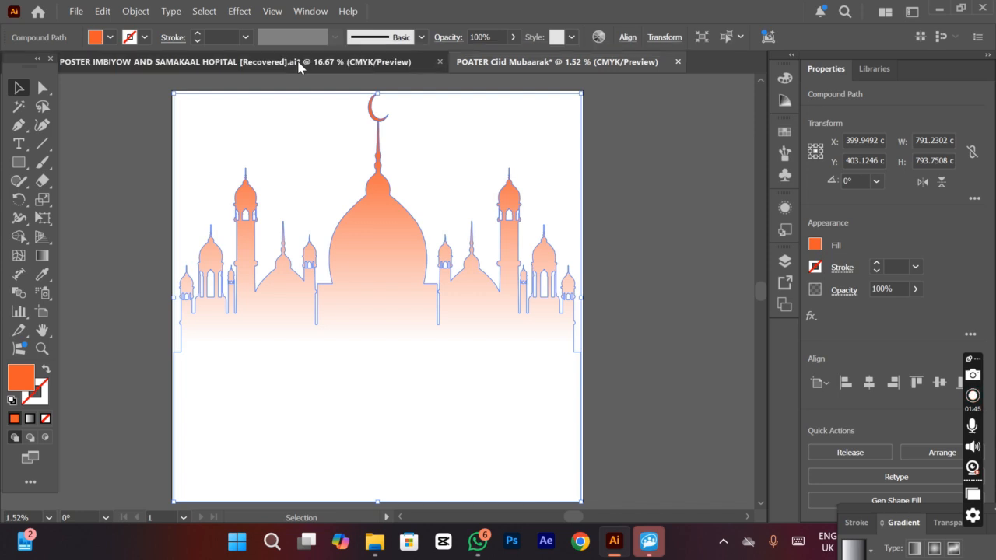
pyautogui.click(327, 153)
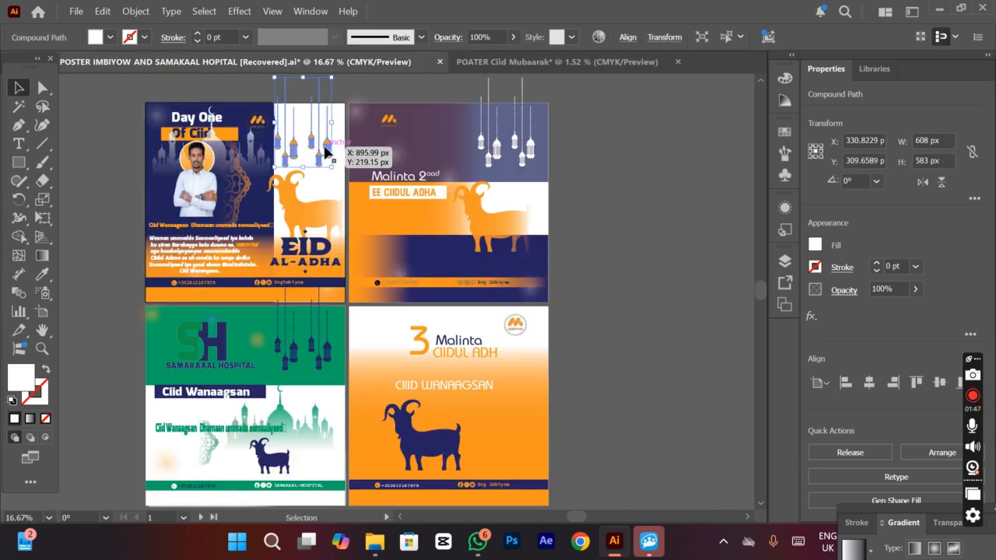
pyautogui.click(485, 62)
pyautogui.click(432, 143)
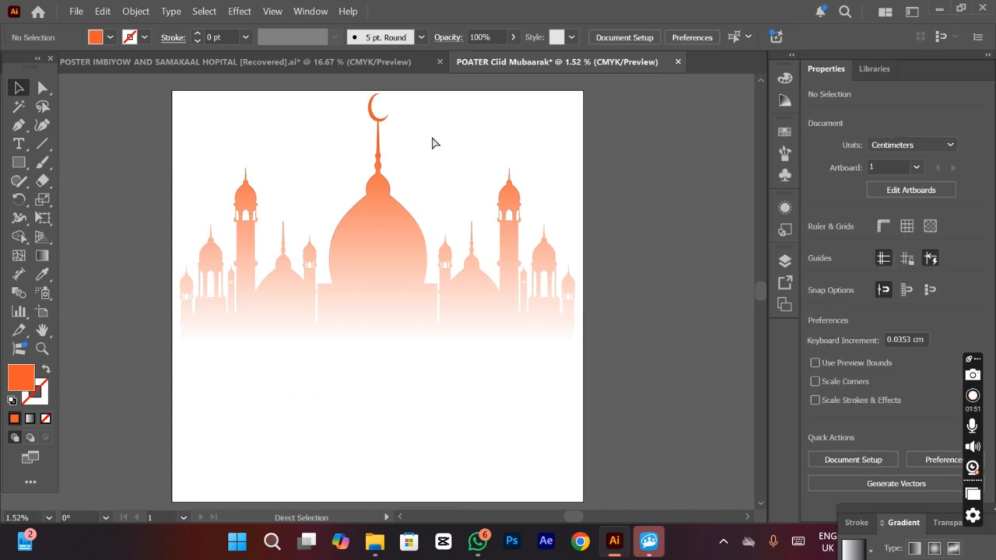
pyautogui.hotkey('ctrl', 'a')
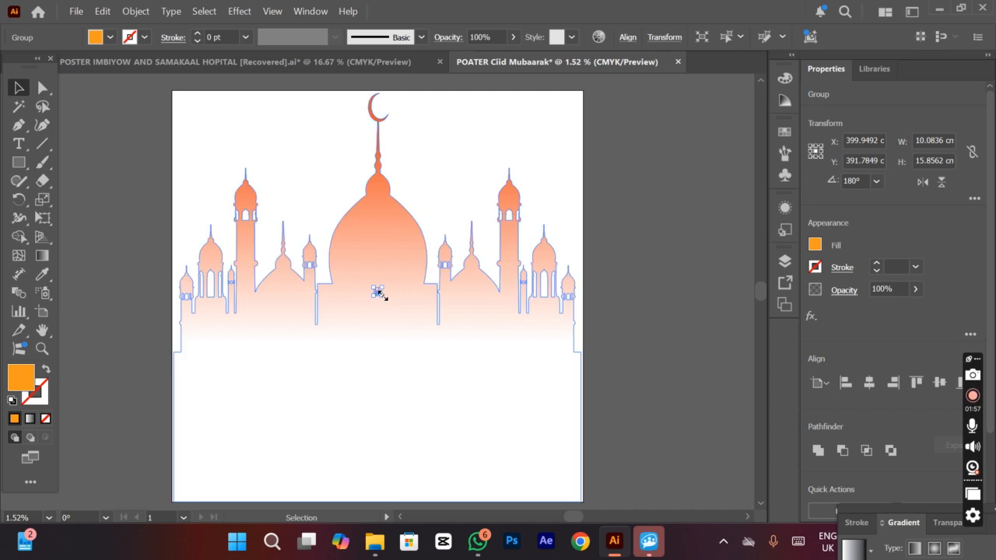
pyautogui.moveTo(381, 295); pyautogui.dragTo(510, 134)
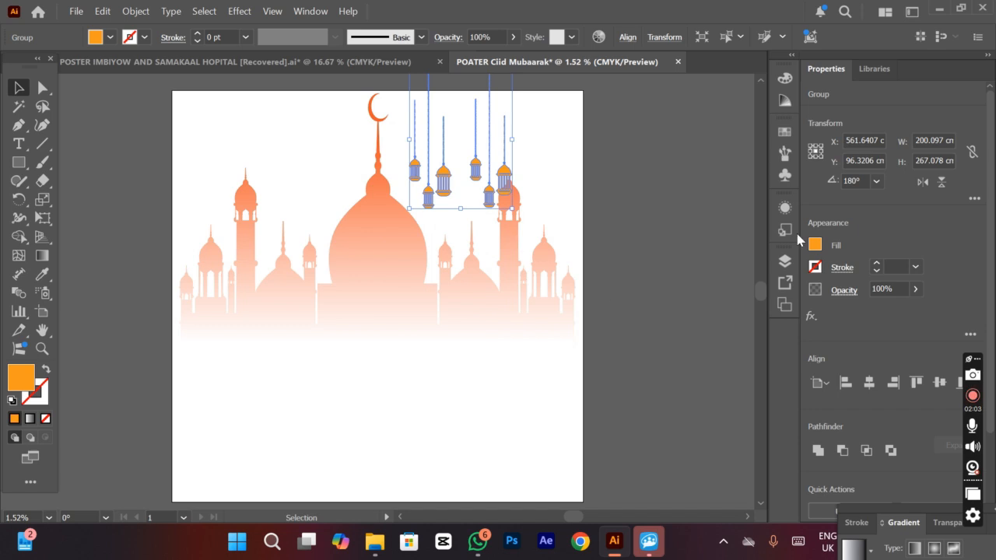
# Reduce the mosque silhouette's opacity to 44%
pyautogui.click(549, 259)
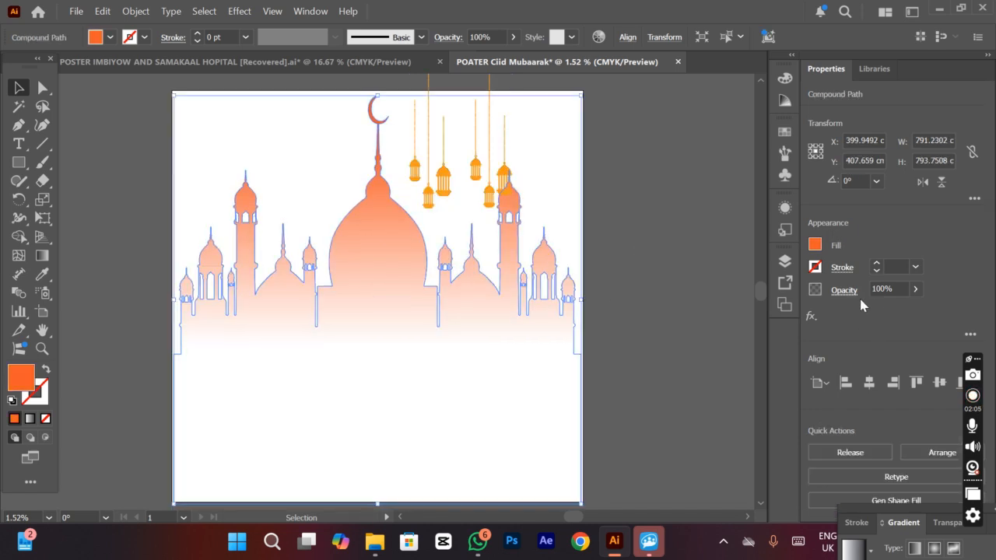
pyautogui.click(913, 291)
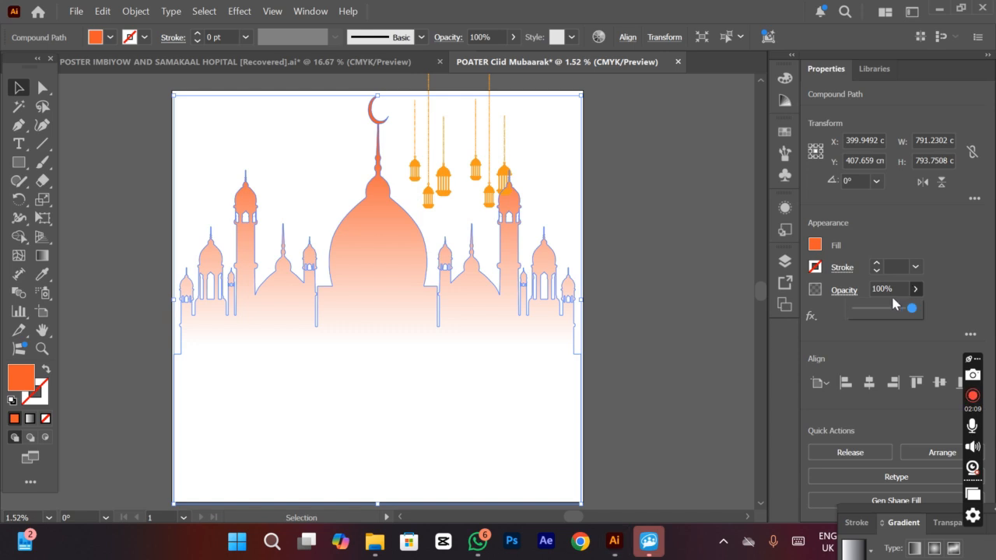
pyautogui.click(882, 308)
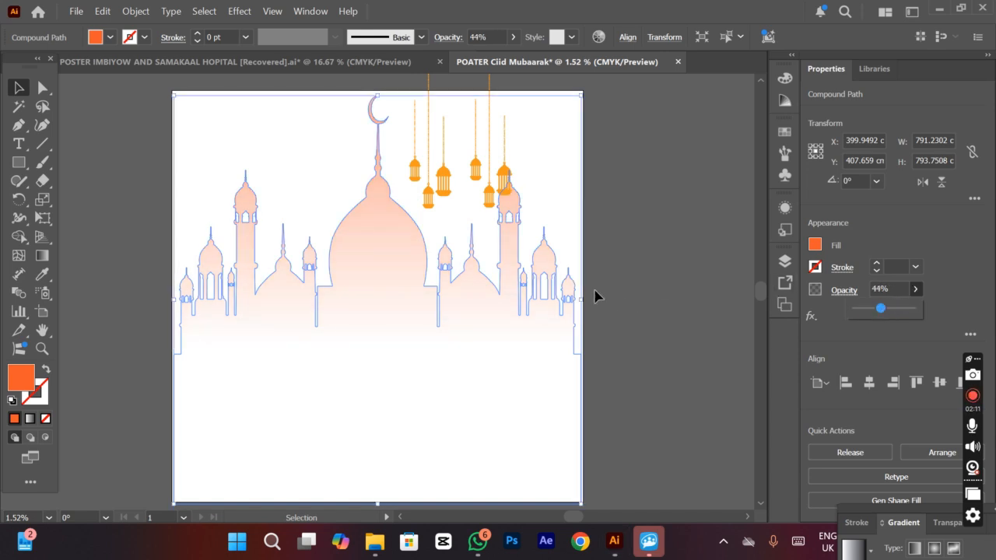
pyautogui.click(536, 223)
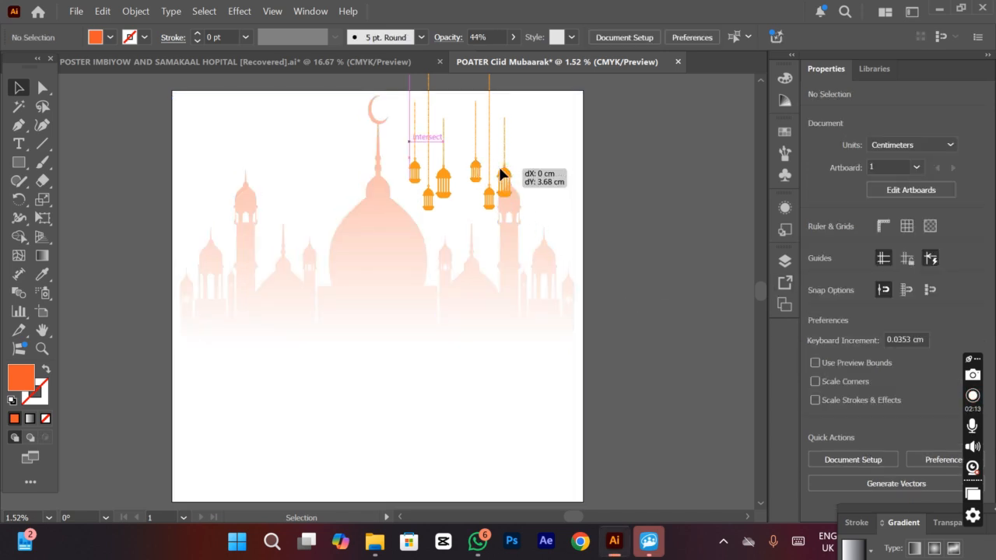
# Nudge the lanterns slightly down and match the mosque silhouette to their orange with the Eyedropper
pyautogui.click(498, 164)
pyautogui.click(378, 293)
pyautogui.click(372, 278)
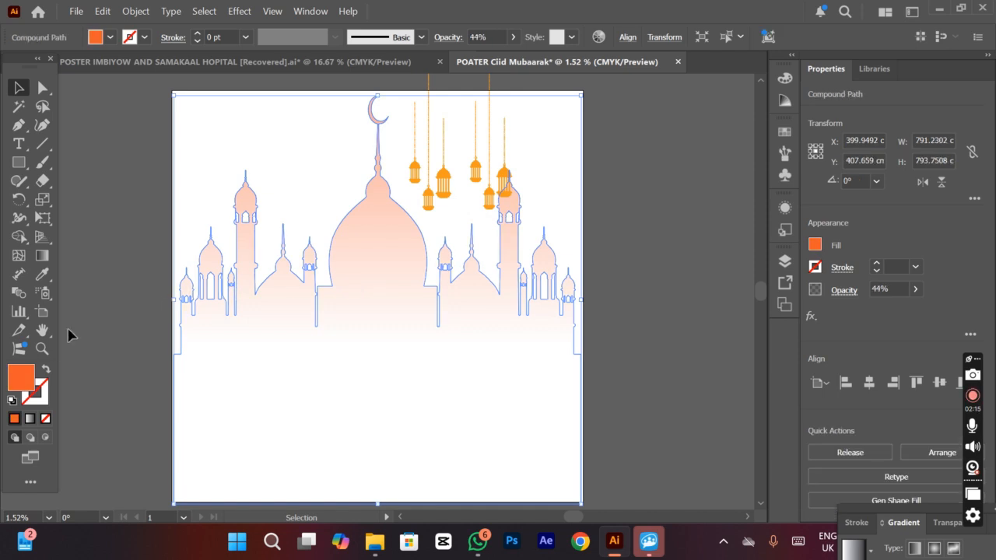
pyautogui.click(42, 274)
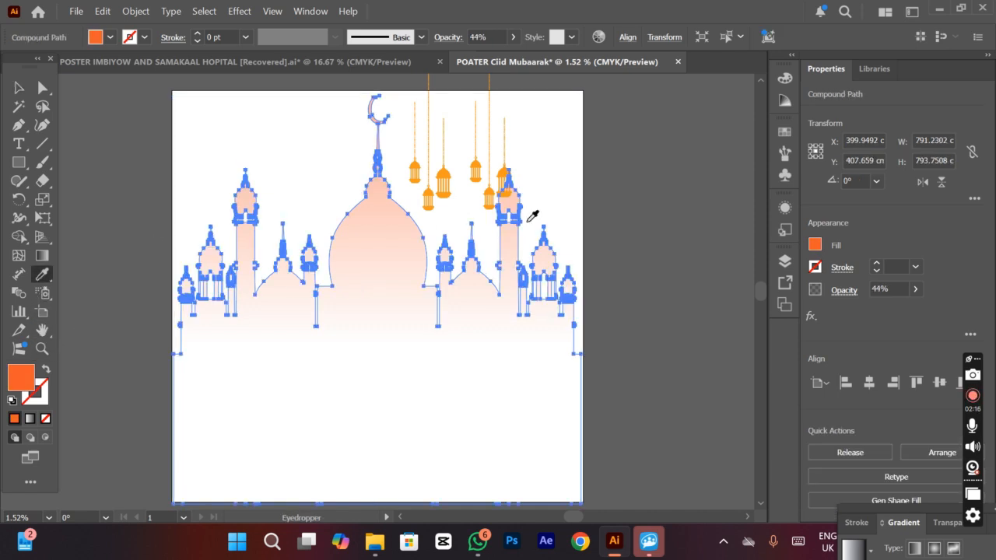
pyautogui.click(475, 165)
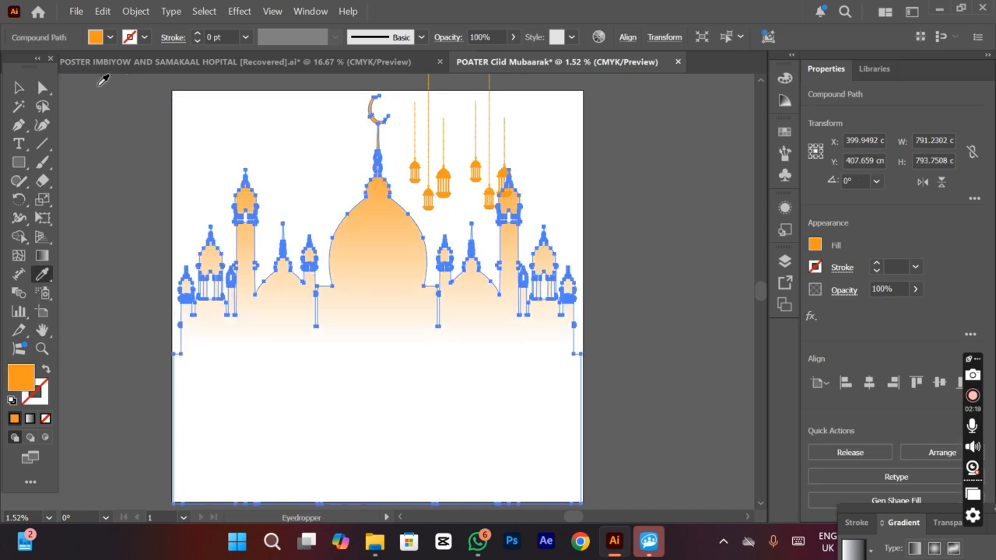
pyautogui.click(18, 87)
pyautogui.click(262, 113)
pyautogui.click(454, 215)
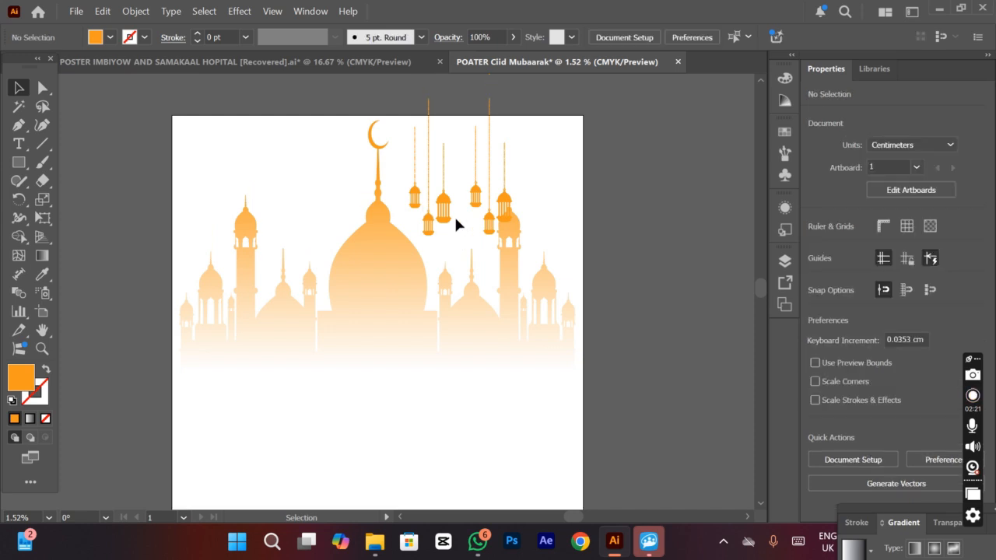
# Copy the Imbiyow logo from the "Day One" poster and paste it into the POATER Ciid Mubaarak document
pyautogui.click(324, 64)
pyautogui.click(325, 77)
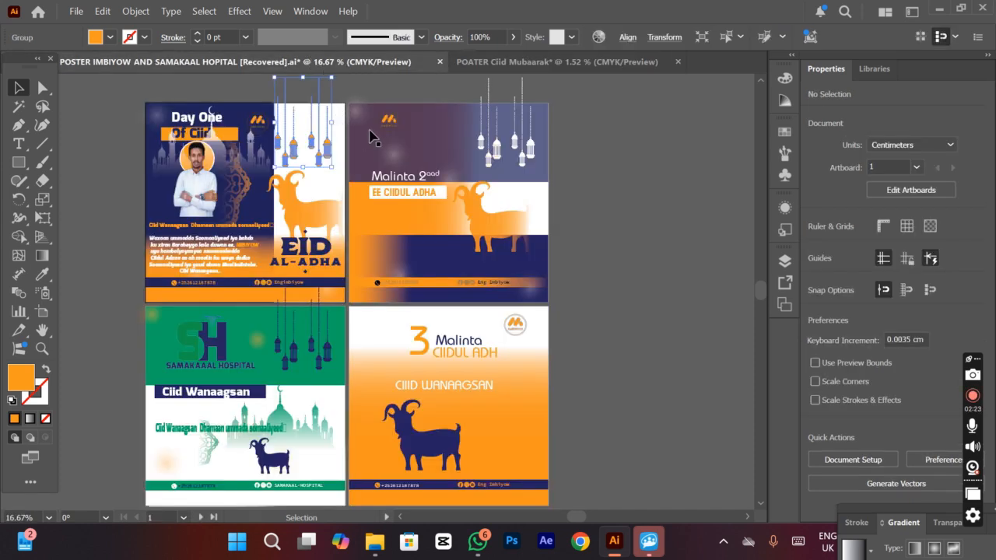
pyautogui.click(257, 122)
pyautogui.press('a')
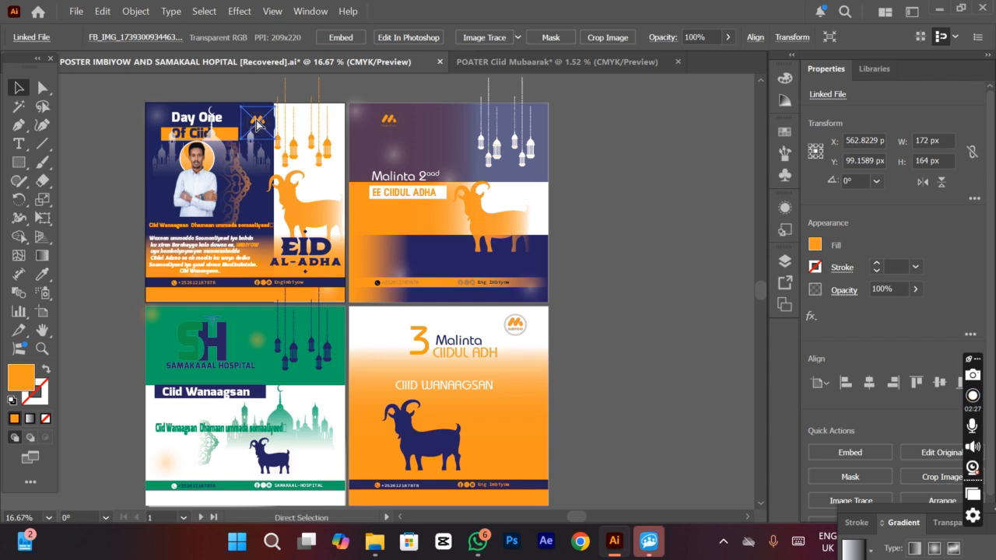
pyautogui.click(499, 63)
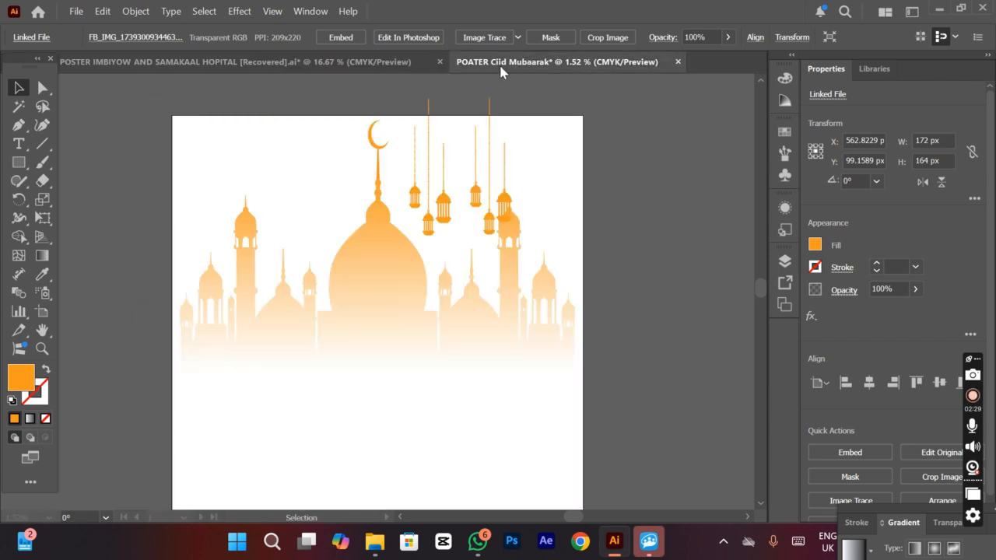
pyautogui.click(279, 160)
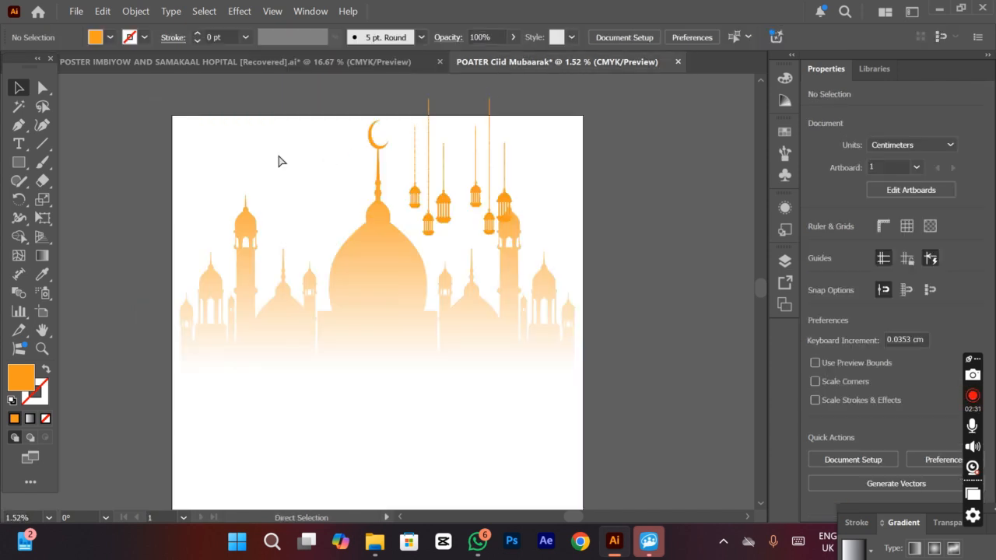
pyautogui.click(281, 160)
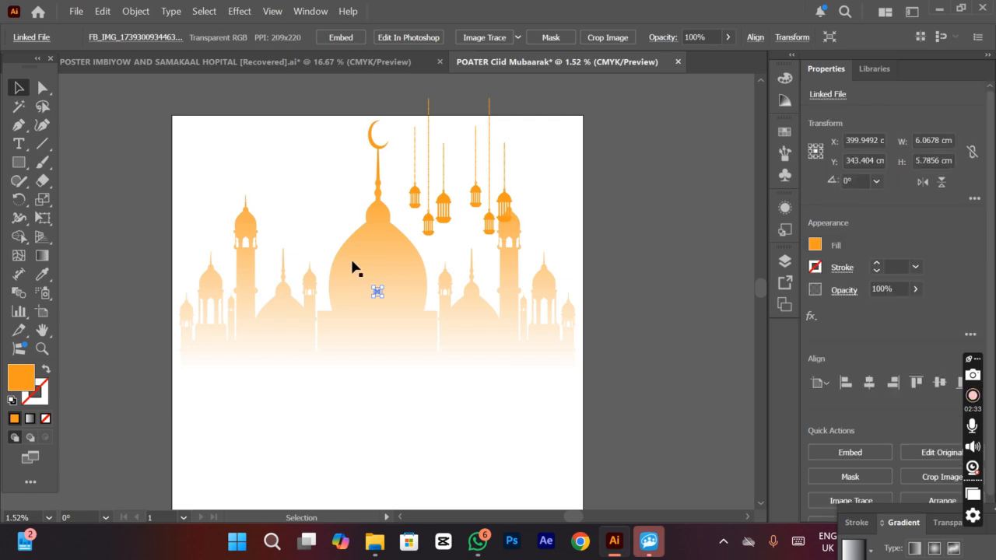
# Enlarge the logo to about 141 x 154 cm and place it in the artboard's upper-left corner
pyautogui.moveTo(380, 296); pyautogui.dragTo(452, 351)
pyautogui.moveTo(383, 303); pyautogui.dragTo(227, 160)
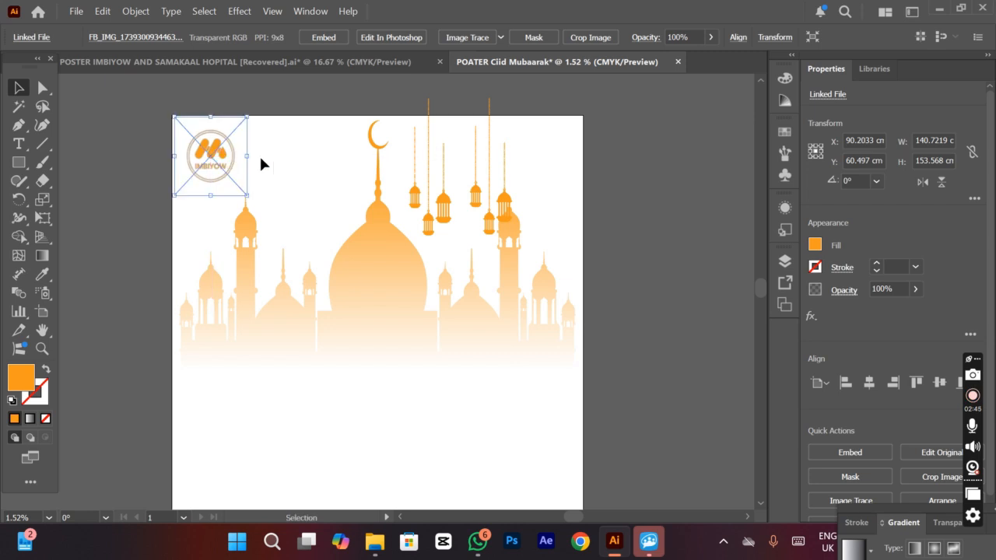
pyautogui.click(494, 156)
# Copy the orange goat from the "Day One" poster and return to the POATER Ciid Mubaarak document
pyautogui.click(203, 62)
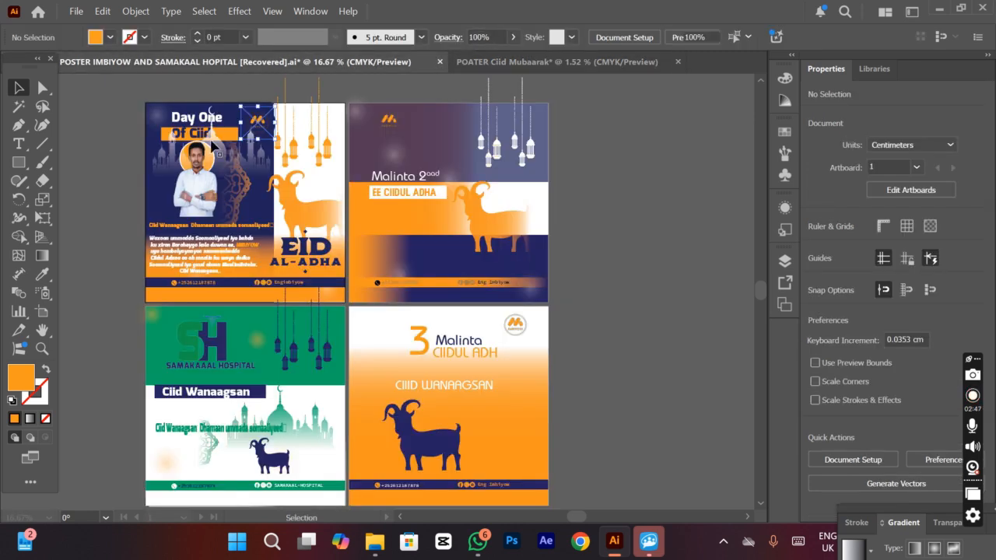
pyautogui.click(212, 179)
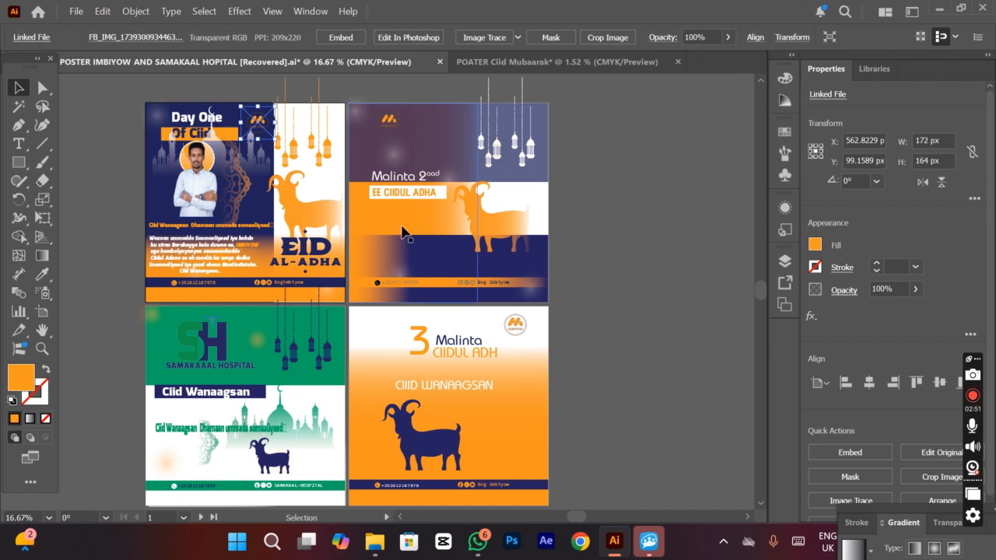
pyautogui.click(302, 212)
pyautogui.keyDown('ctrl'); pyautogui.click(302, 212); pyautogui.keyUp('ctrl')
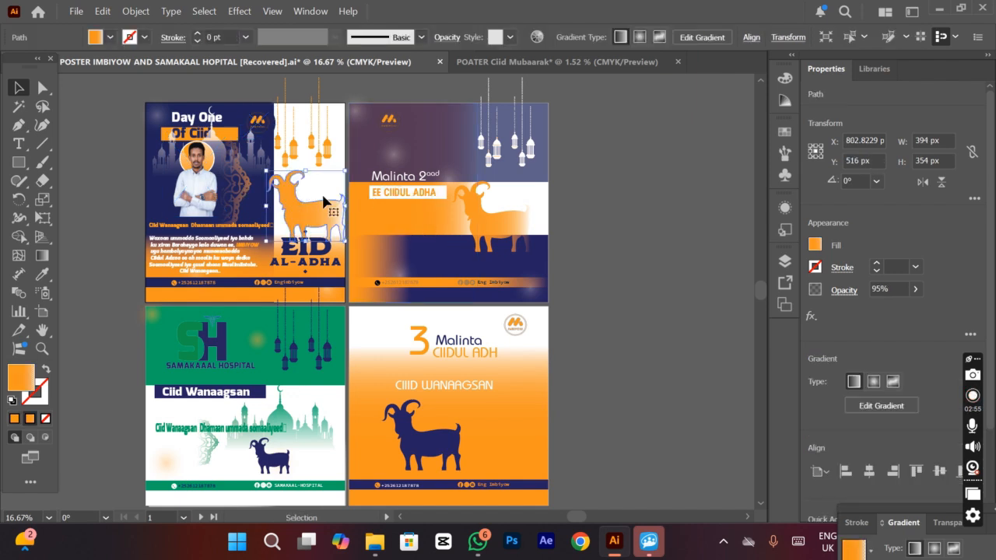
pyautogui.click(493, 63)
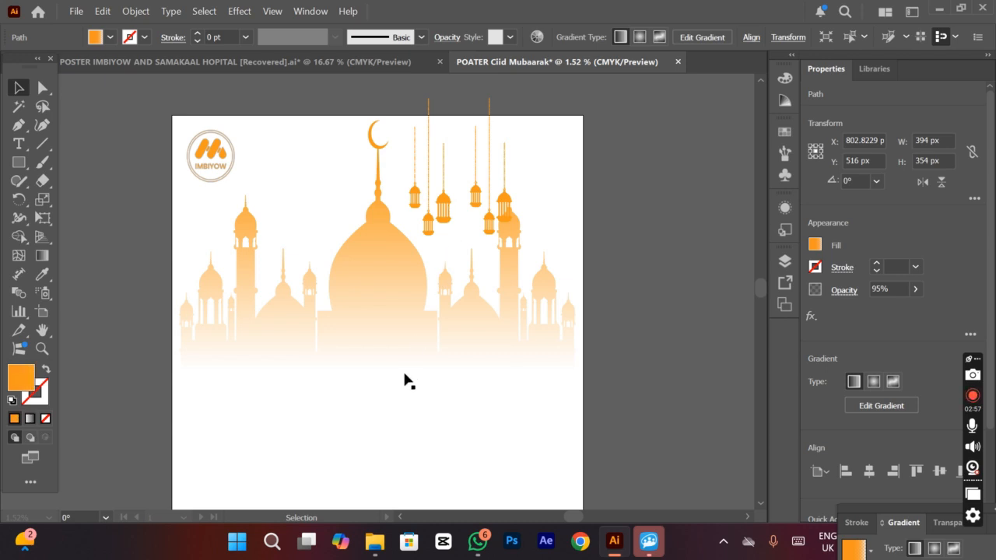
# Paste the goat, enlarge it to about 270 x 238 cm and place it in the artboard's lower-right area
pyautogui.scroll(-1, 402, 371)
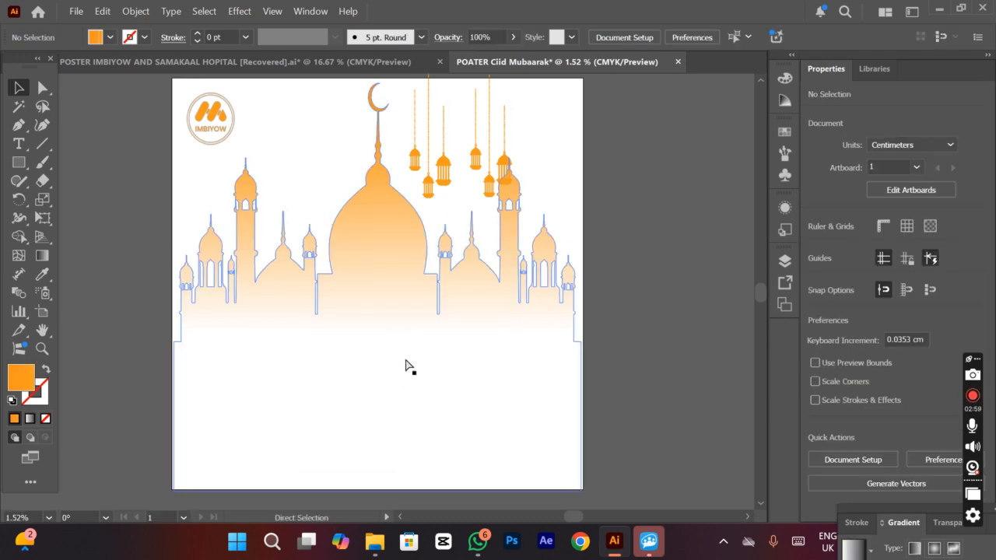
pyautogui.click(376, 290)
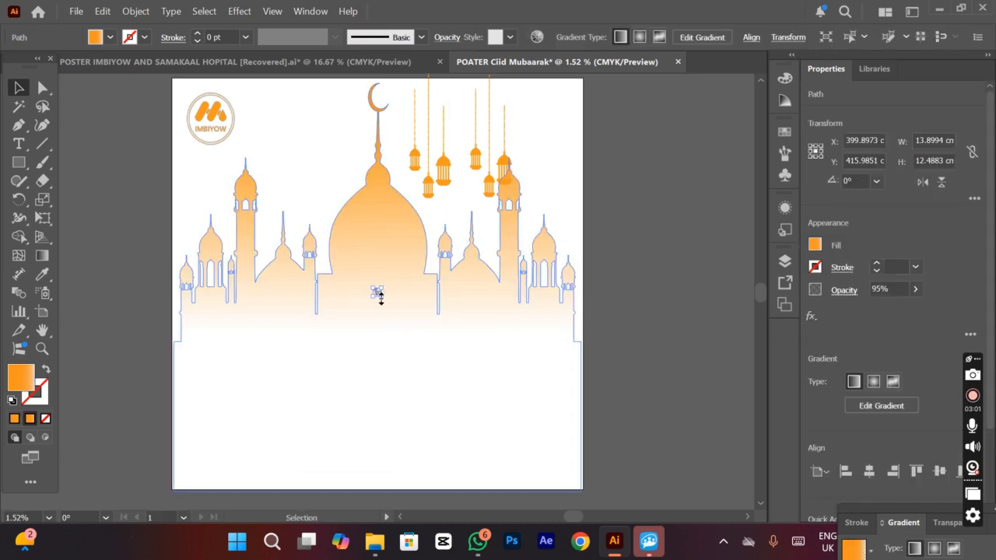
pyautogui.moveTo(380, 296); pyautogui.dragTo(459, 411)
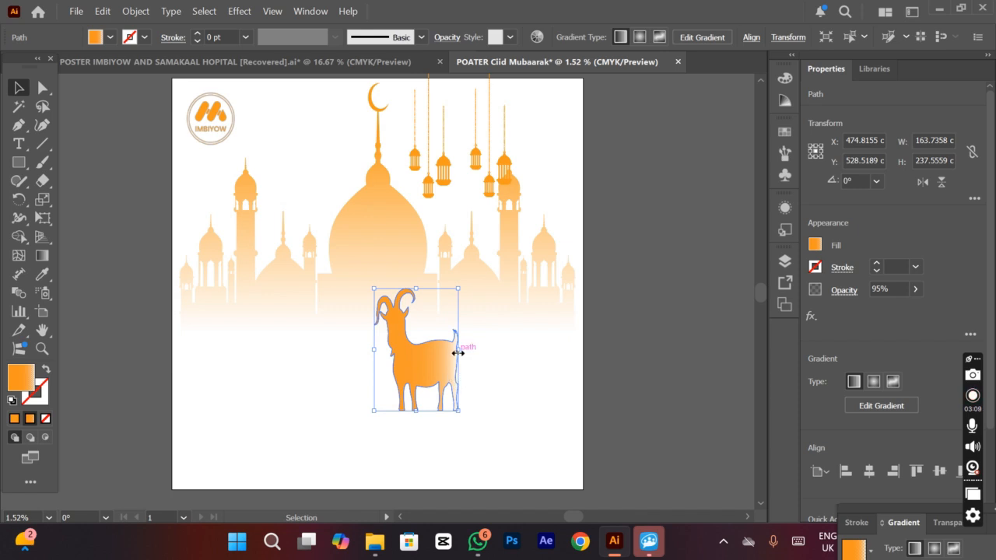
pyautogui.moveTo(459, 352); pyautogui.dragTo(495, 389)
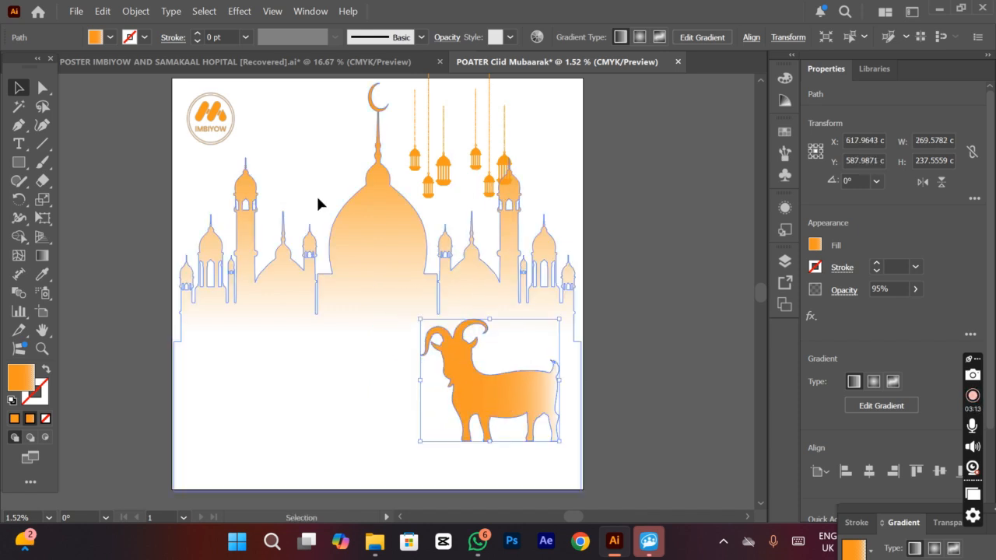
pyautogui.click(272, 63)
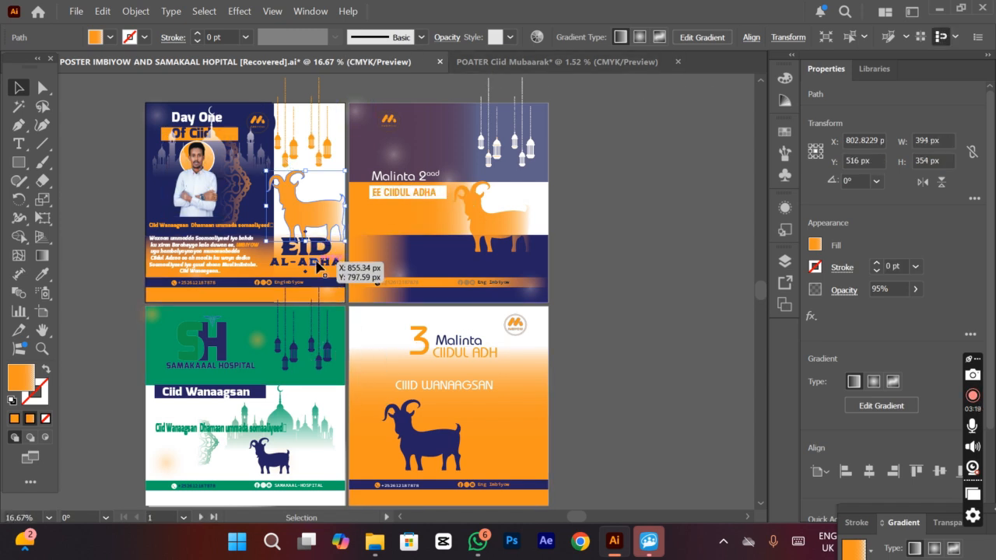
pyautogui.click(317, 267)
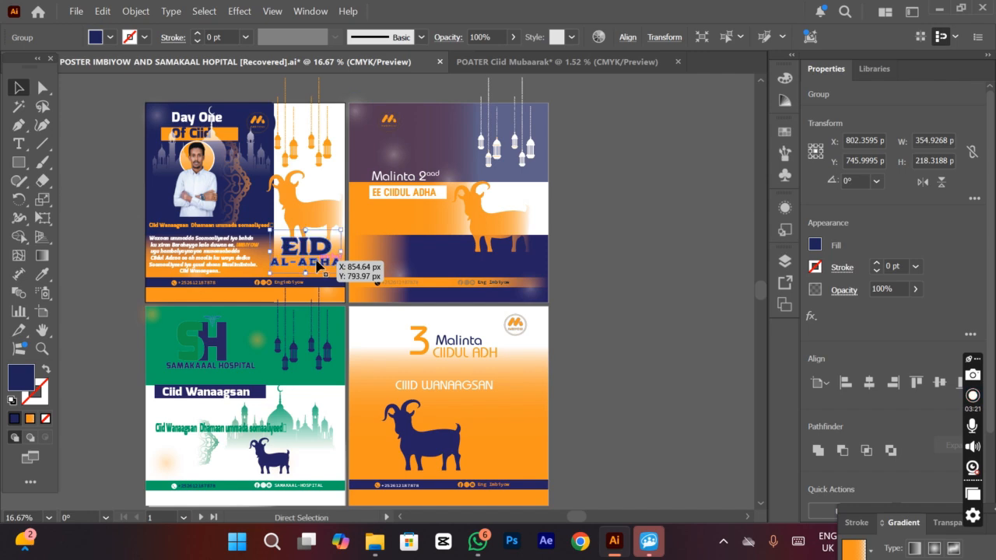
pyautogui.click(475, 63)
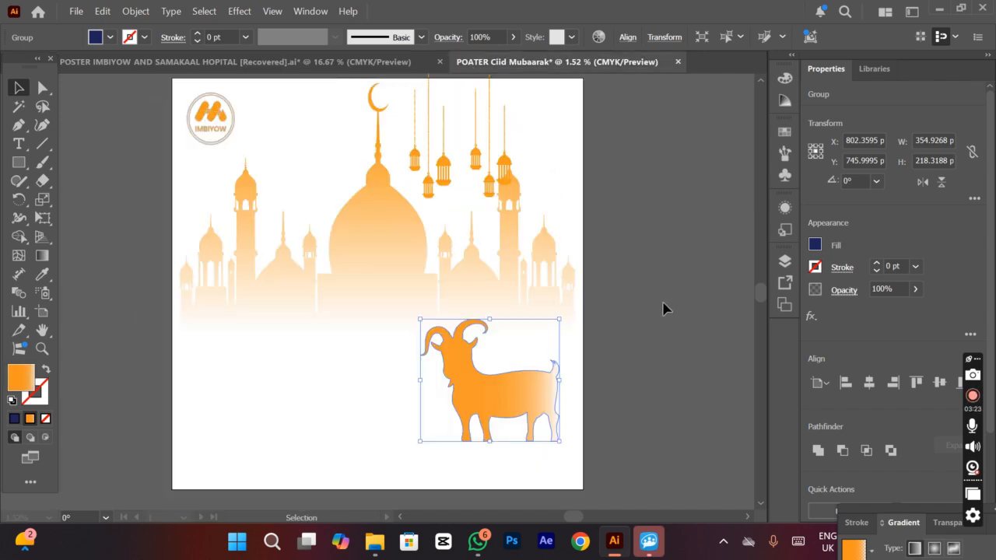
pyautogui.click(343, 375)
pyautogui.press('a')
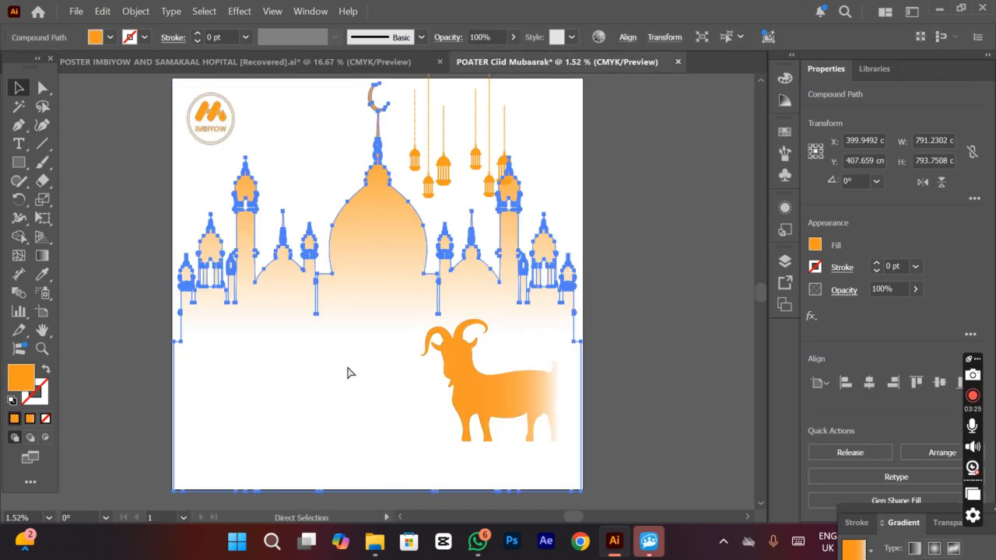
pyautogui.press('v')
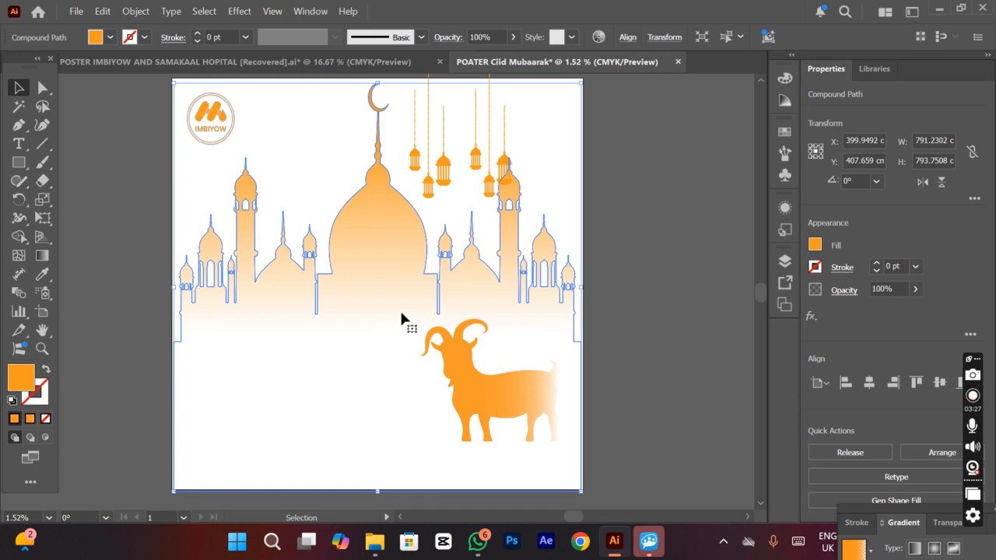
pyautogui.press('a')
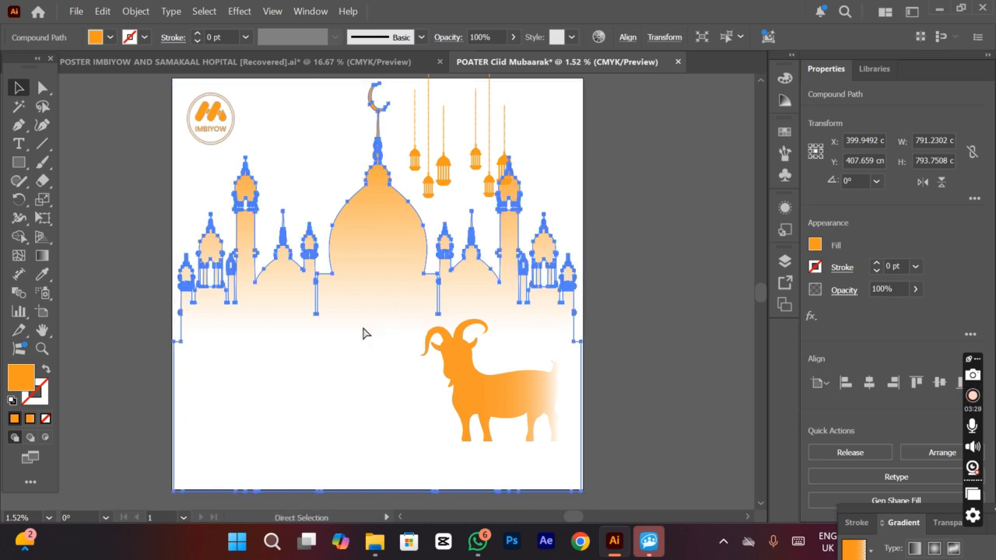
pyautogui.press('v')
pyautogui.moveTo(362, 340); pyautogui.dragTo(367, 343)
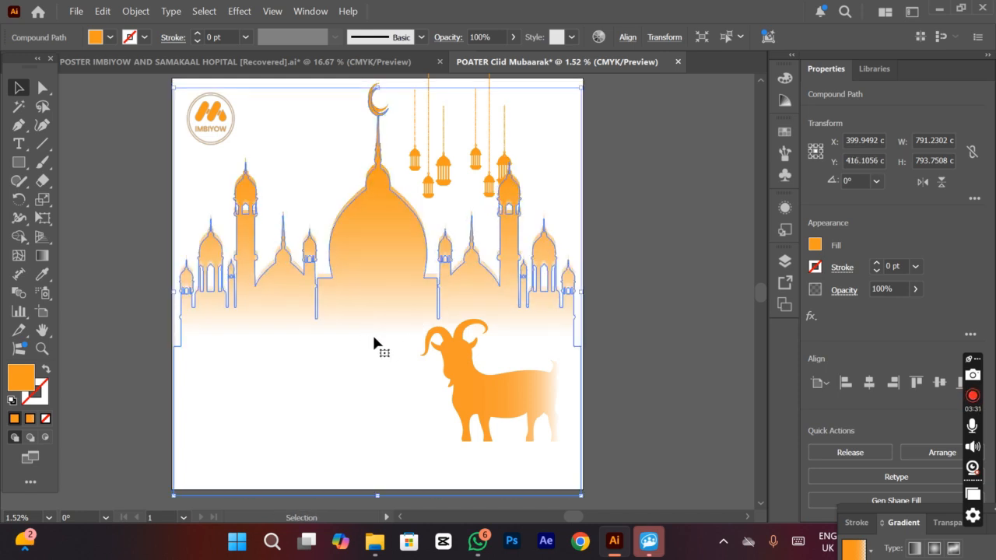
pyautogui.press('a')
pyautogui.click(375, 343)
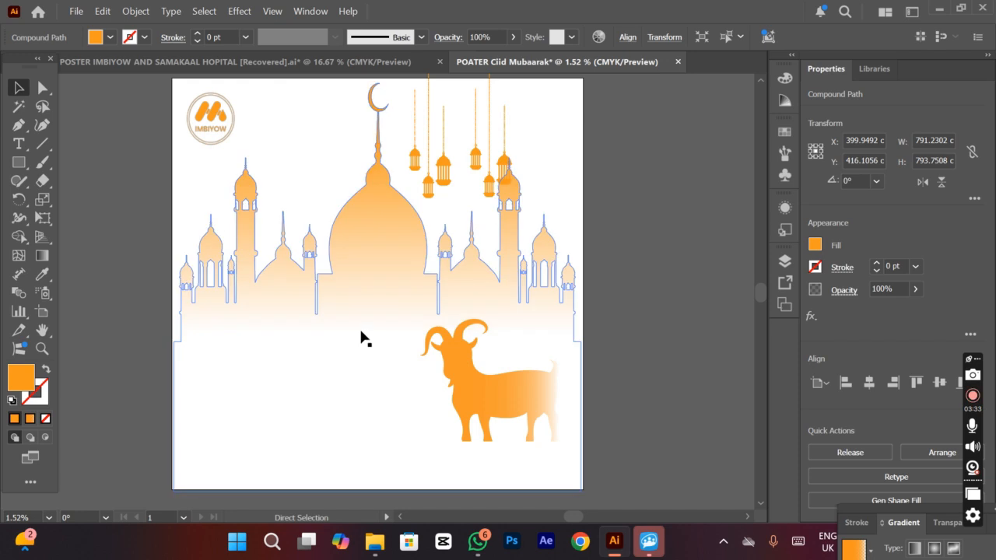
# Copy the "EID AL-ADHA" lettering group from the "Day One" poster and paste it into the POATER Ciid Mubaarak document
pyautogui.click(361, 62)
pyautogui.click(317, 249)
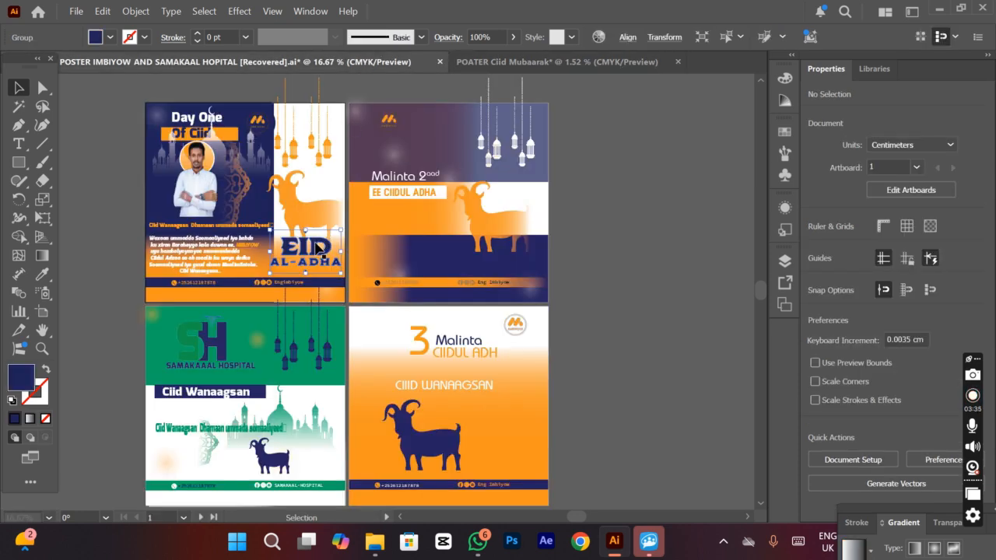
pyautogui.press('a')
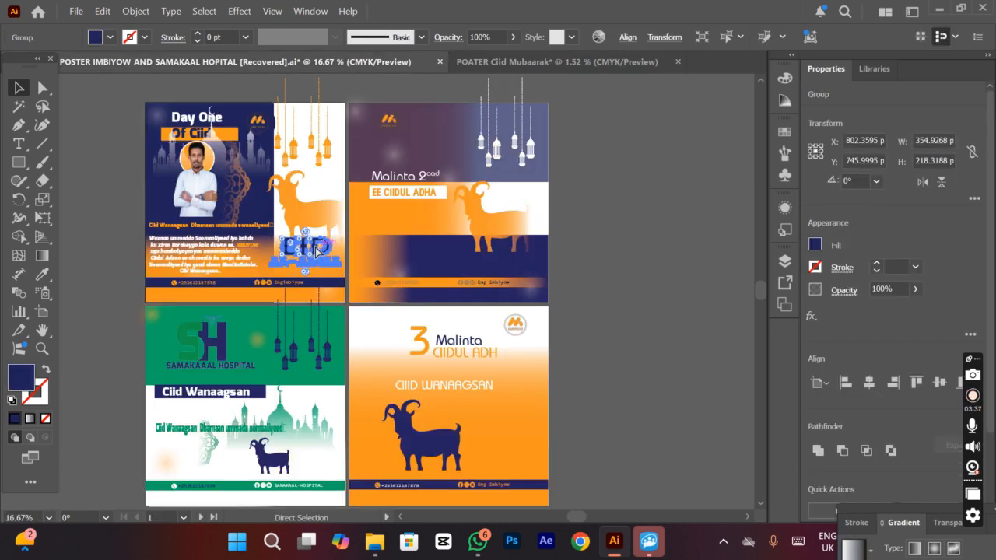
pyautogui.press('v')
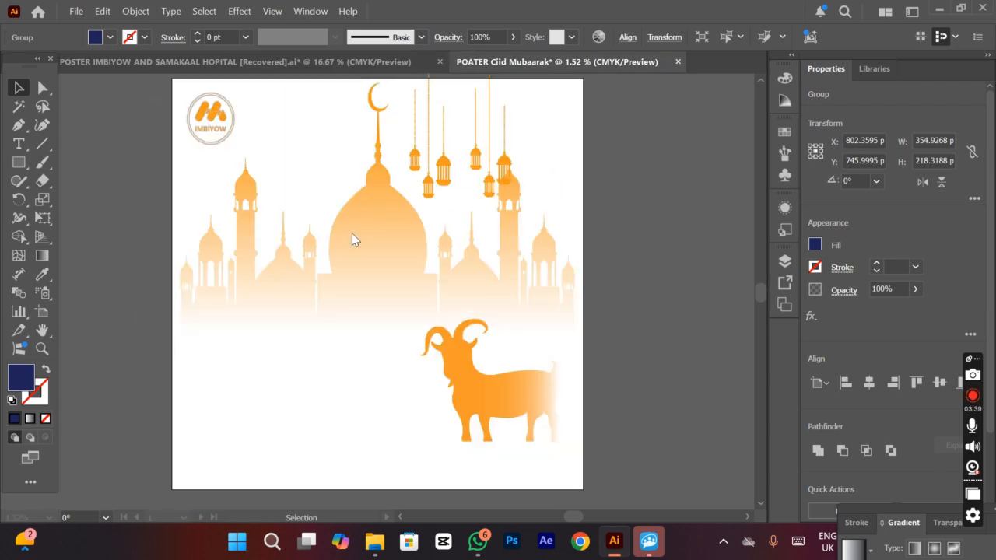
pyautogui.click(545, 62)
pyautogui.press('a')
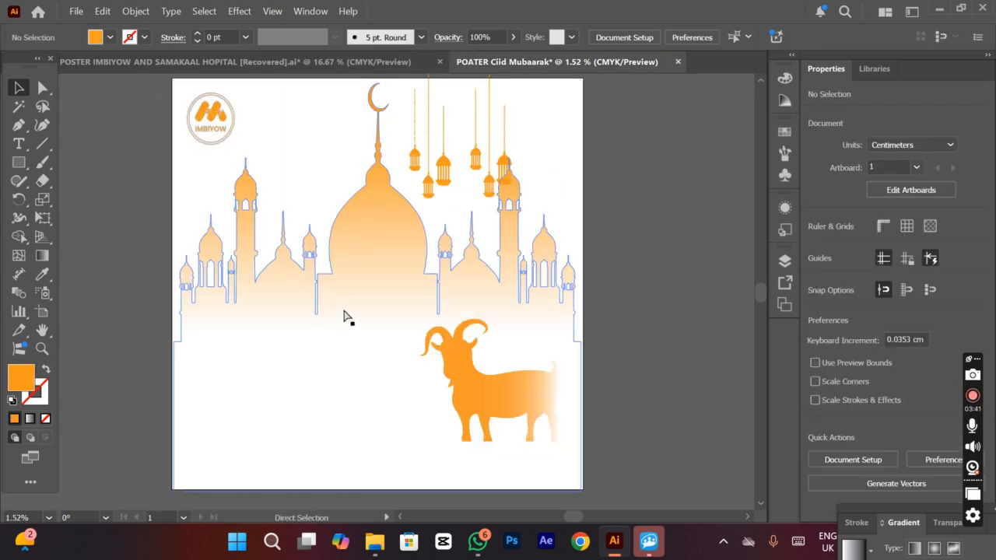
pyautogui.hotkey('ctrl', 'v')
pyautogui.press('v')
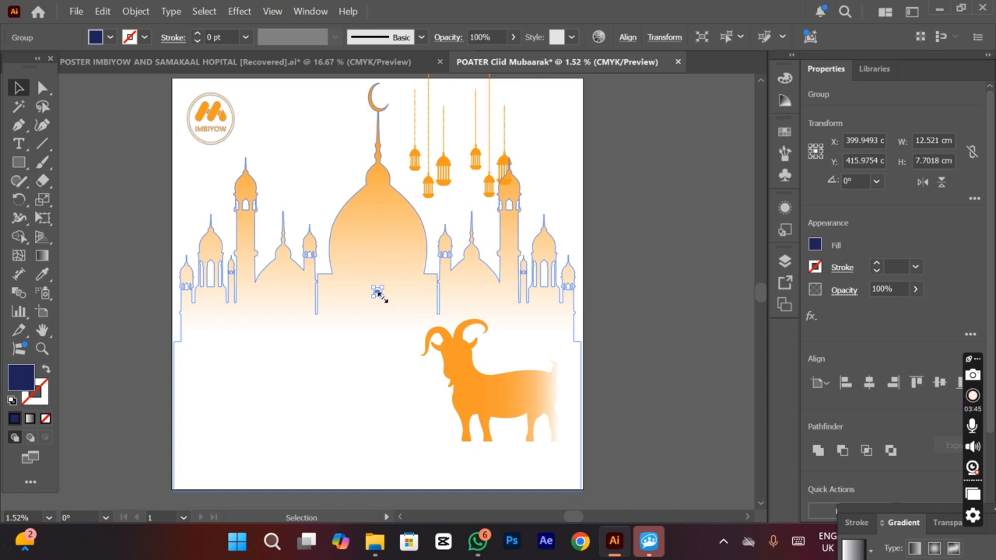
# Enlarge the "EID AL-ADHA" lettering and place it just above the goat's back, beside its horns
pyautogui.moveTo(381, 294); pyautogui.dragTo(447, 369)
pyautogui.moveTo(443, 270); pyautogui.dragTo(536, 209)
pyautogui.click(638, 283)
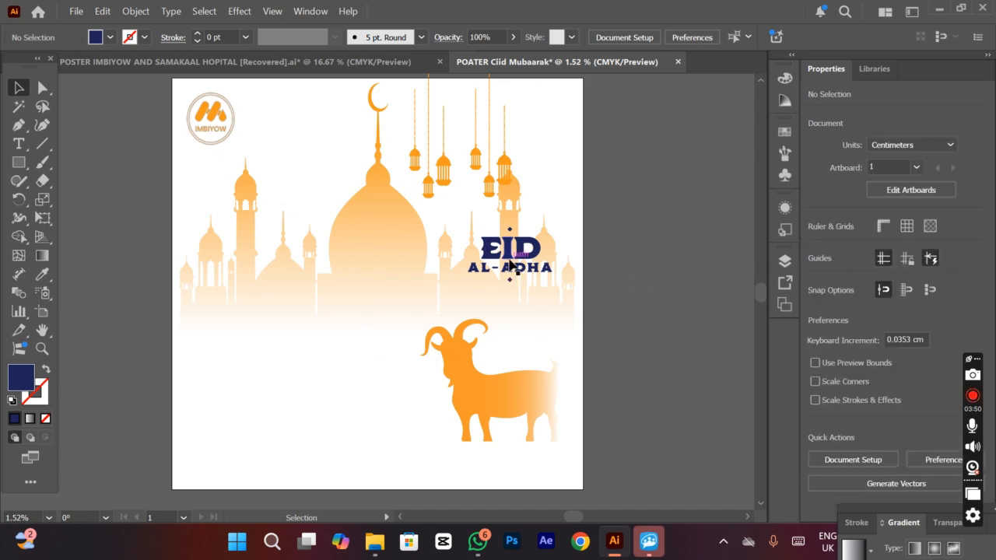
pyautogui.moveTo(510, 268); pyautogui.dragTo(533, 342)
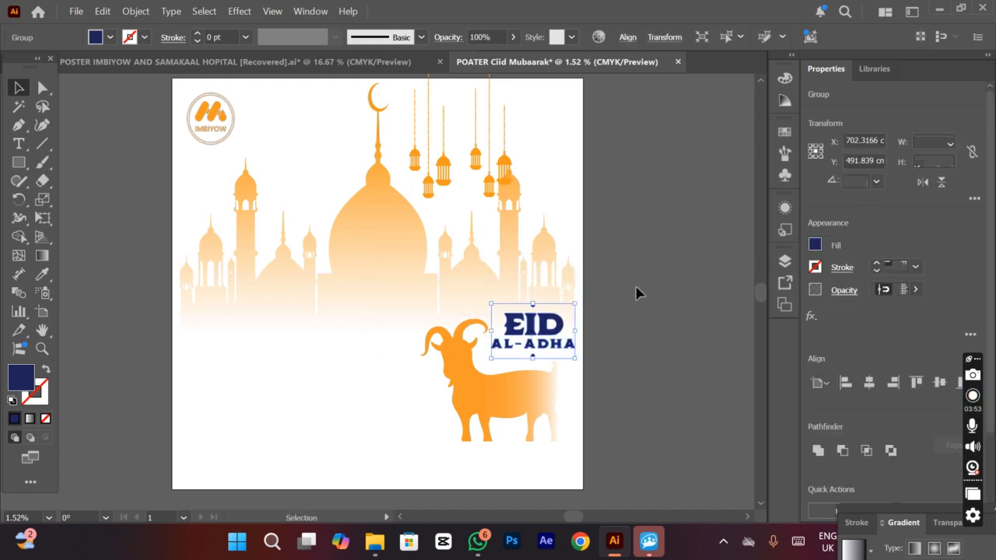
pyautogui.click(638, 291)
# Copy the greeting text block from the "Day One" poster and paste it into the POATER Ciid Mubaarak document
pyautogui.click(152, 67)
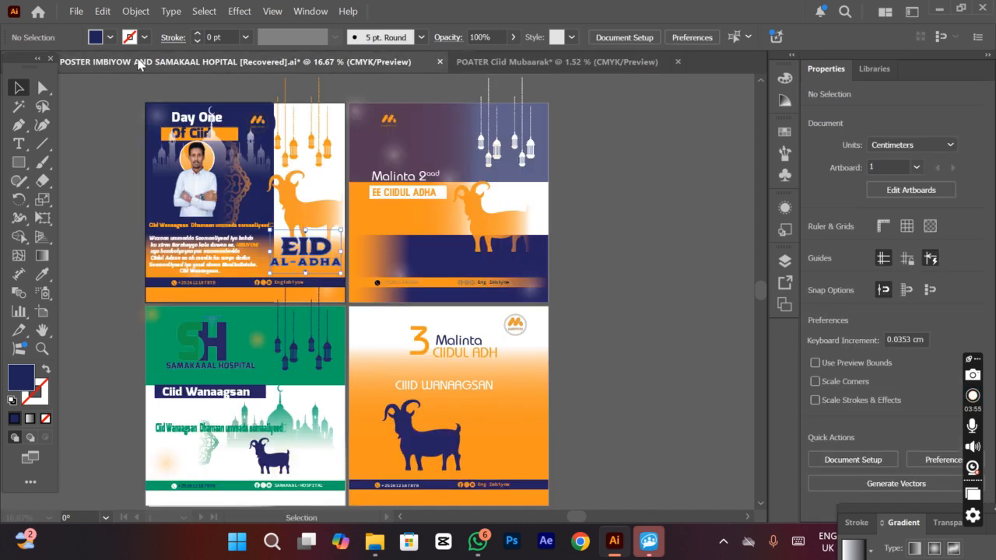
pyautogui.click(199, 242)
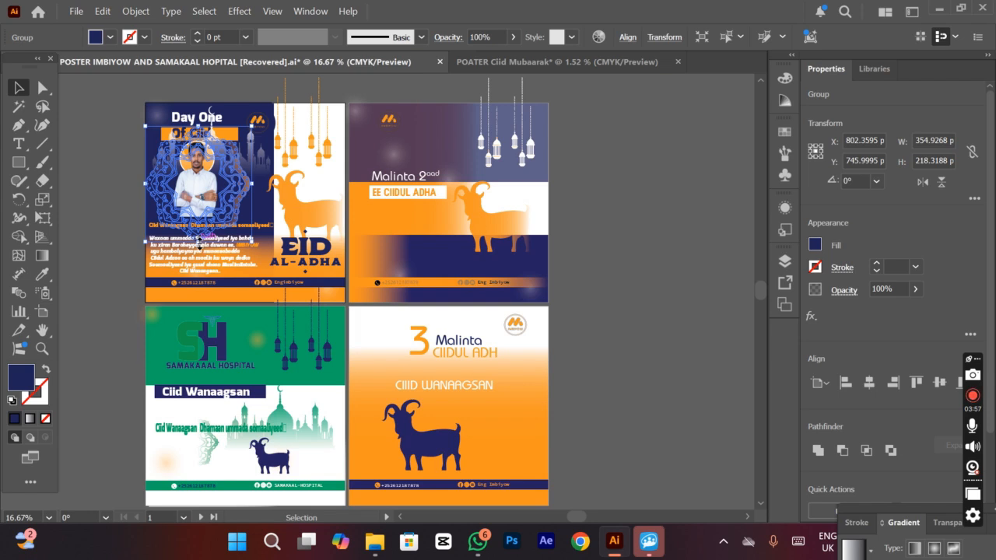
pyautogui.click(210, 264)
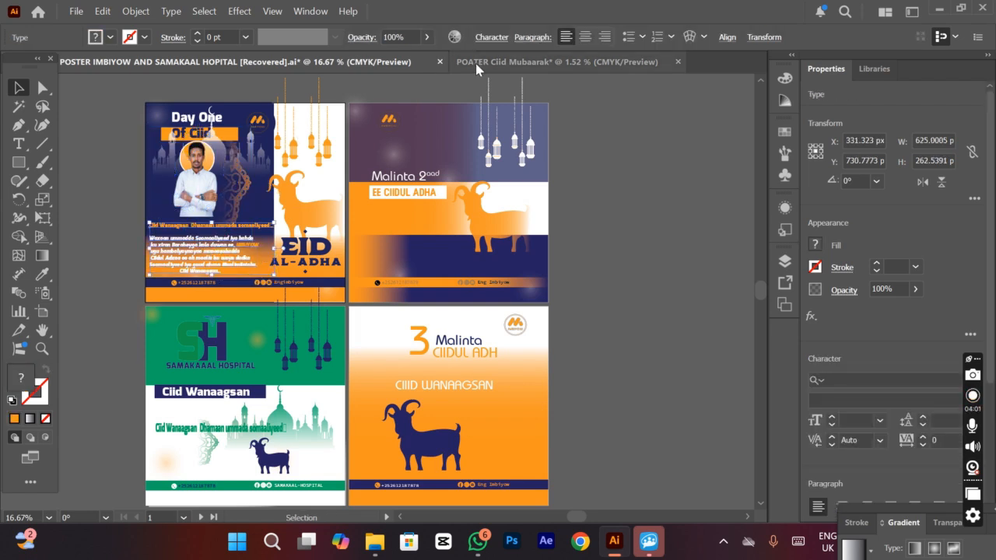
pyautogui.click(558, 61)
pyautogui.click(237, 316)
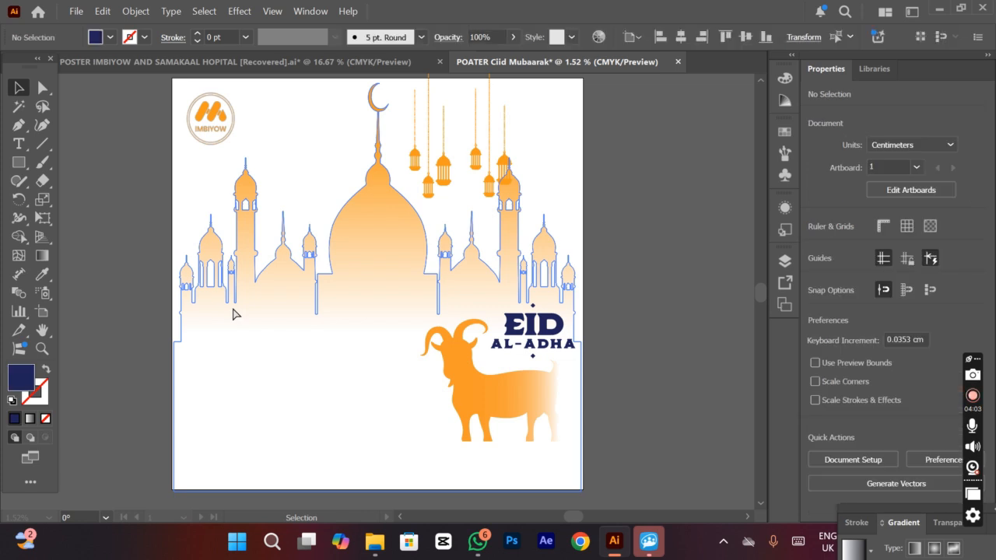
pyautogui.hotkey('ctrl', 'v')
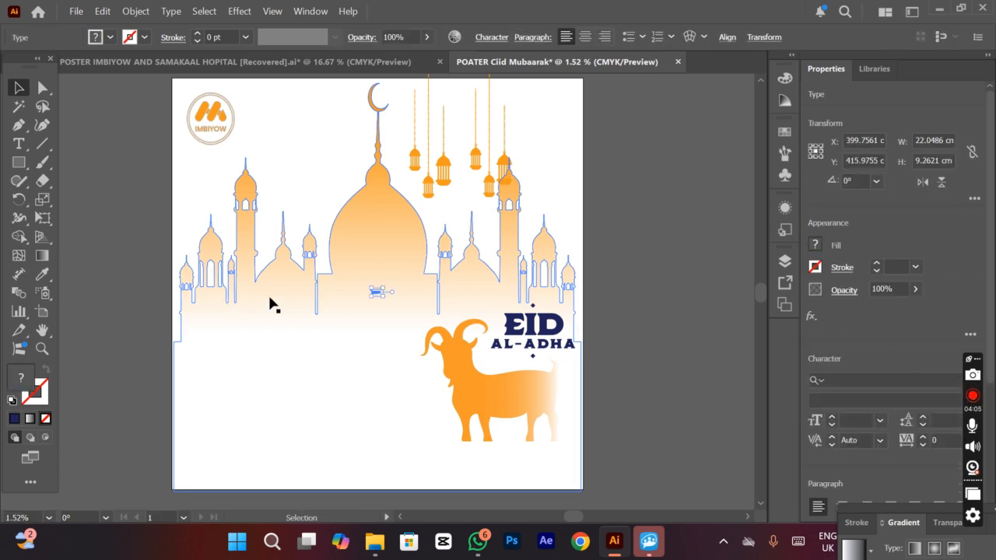
# Enlarge the greeting text block to about 455 x 334 cm and place it to the left of the goat
pyautogui.moveTo(383, 299); pyautogui.dragTo(486, 397)
pyautogui.moveTo(374, 298); pyautogui.dragTo(243, 267)
pyautogui.moveTo(359, 353); pyautogui.dragTo(303, 345)
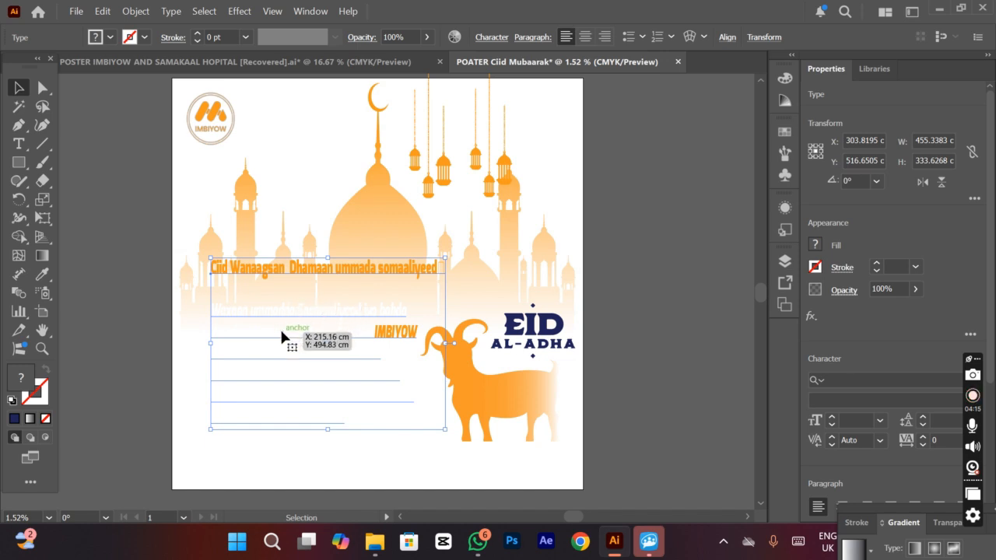
pyautogui.moveTo(357, 263); pyautogui.dragTo(340, 263)
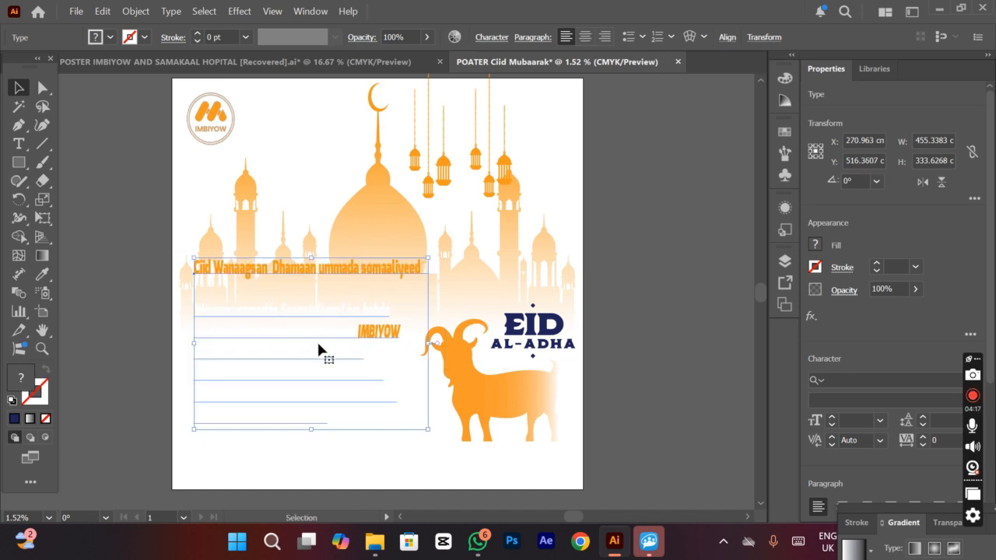
# Recolor the greeting's body paragraph below the orange heading to the navy of the "EID" lettering with the Eyedropper
pyautogui.tripleClick(318, 343)
pyautogui.click(292, 313)
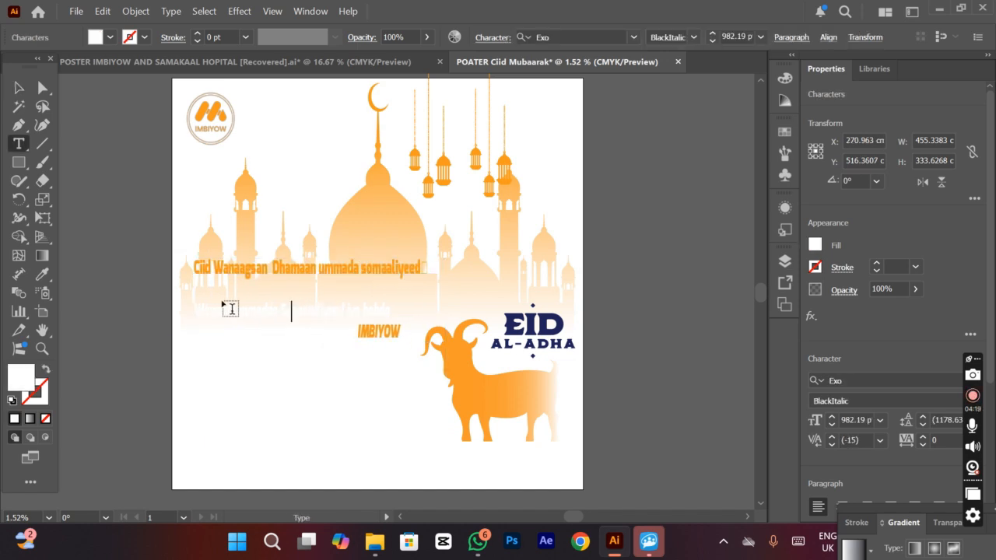
pyautogui.moveTo(214, 308); pyautogui.dragTo(403, 480)
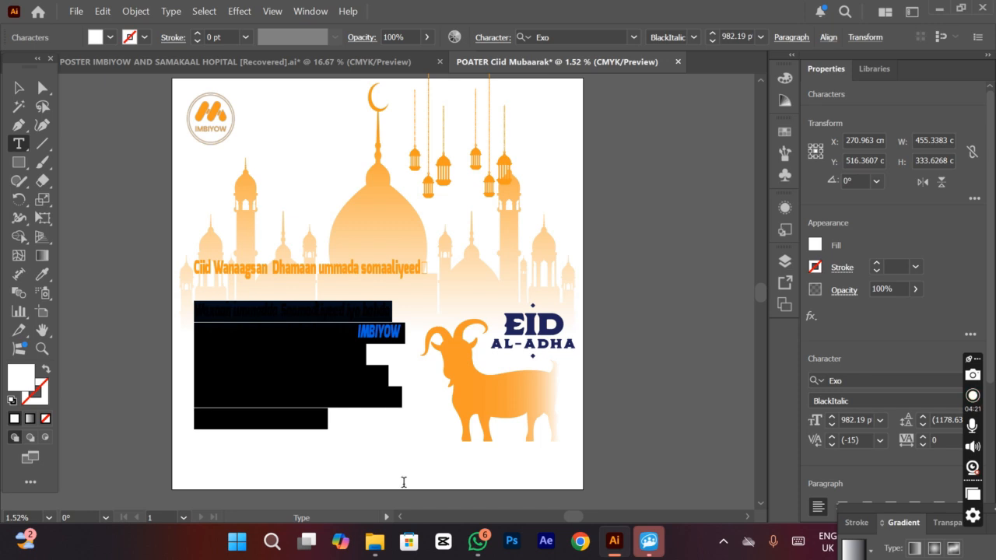
pyautogui.click(42, 274)
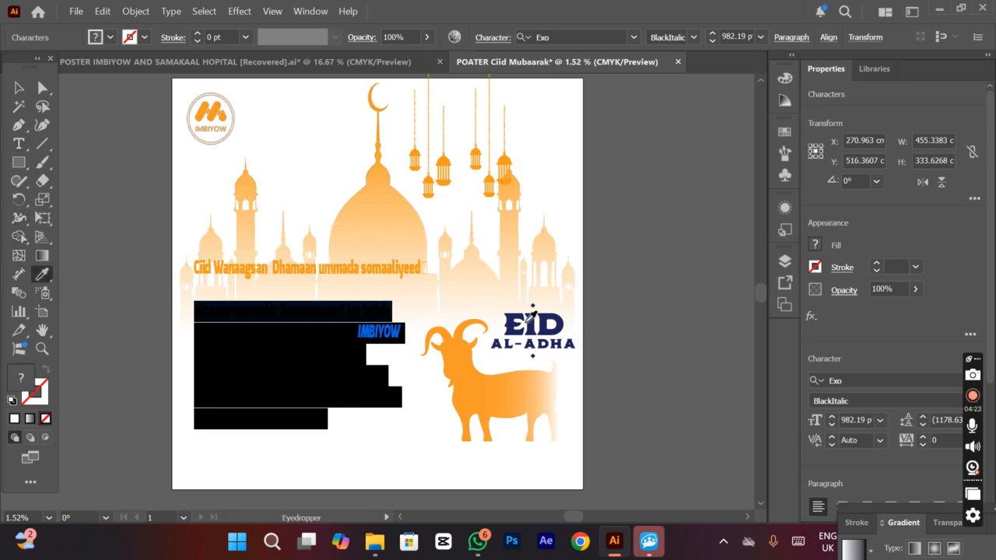
pyautogui.click(550, 317)
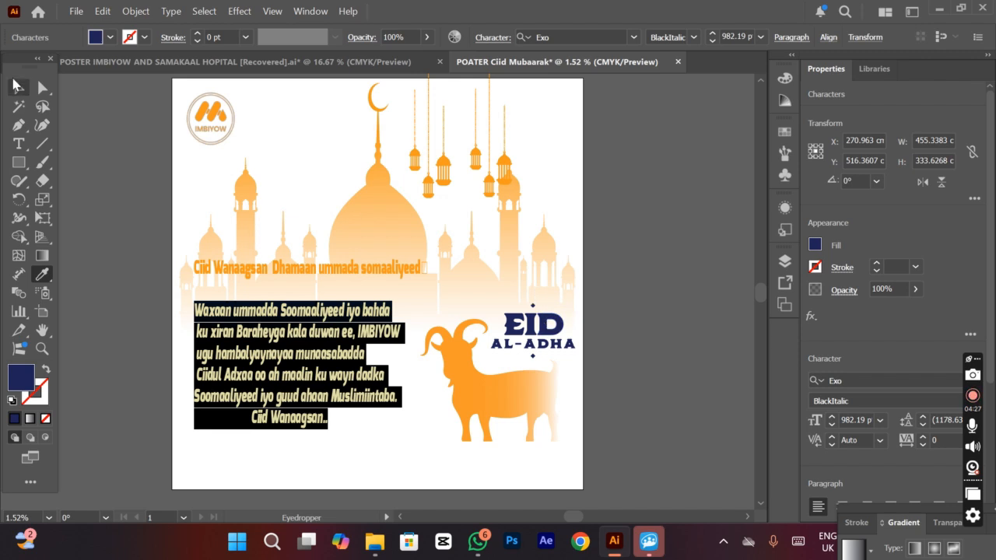
pyautogui.click(17, 87)
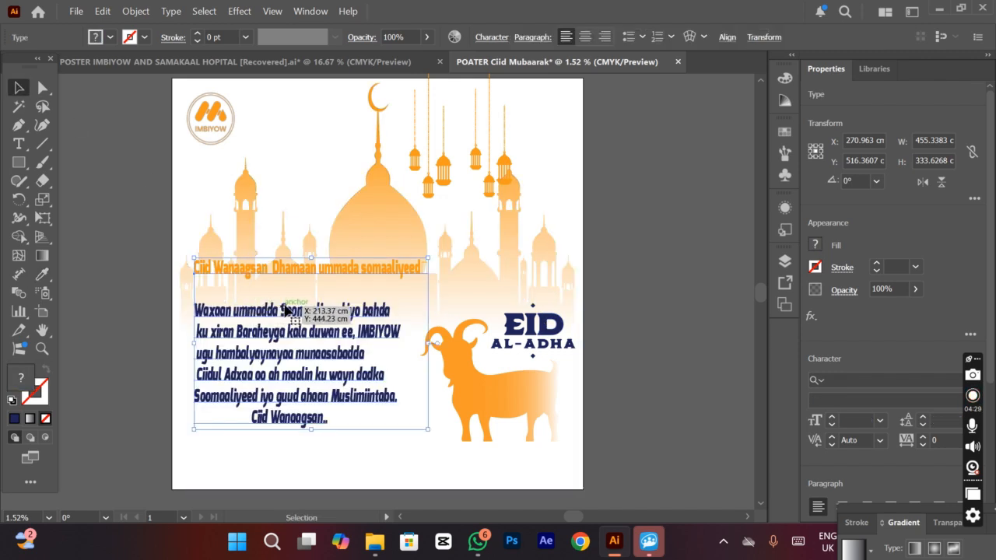
# Move the greeting text block slightly lower, keeping it beside the goat
pyautogui.moveTo(285, 310); pyautogui.dragTo(332, 374)
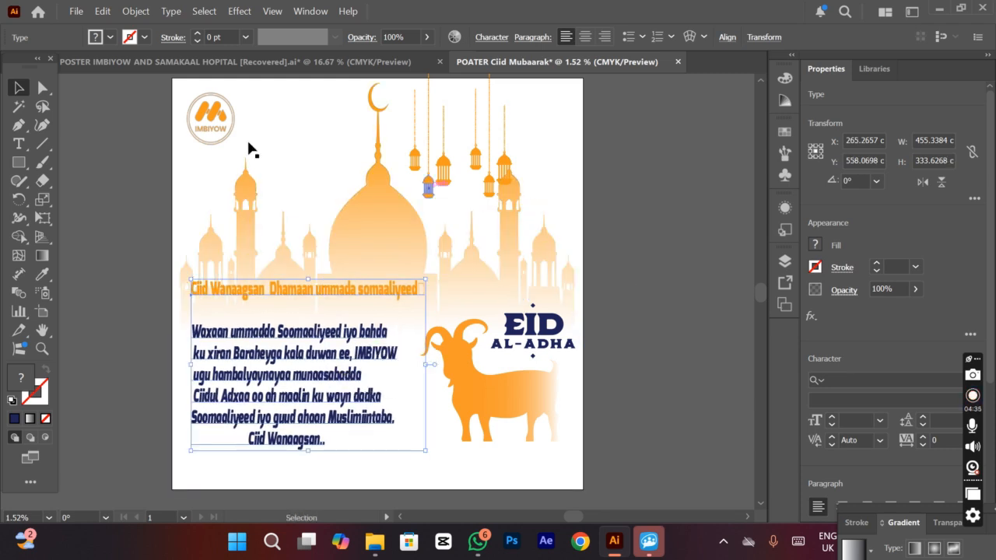
# Copy the navy contact bar from the "Day One" poster and paste it into the POATER Ciid Mubaarak document
pyautogui.click(210, 62)
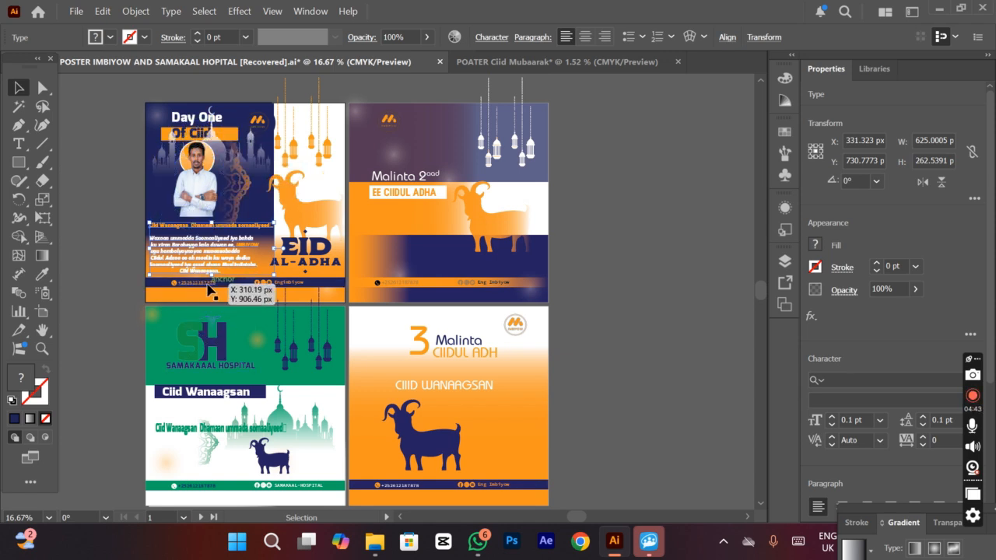
pyautogui.click(263, 289)
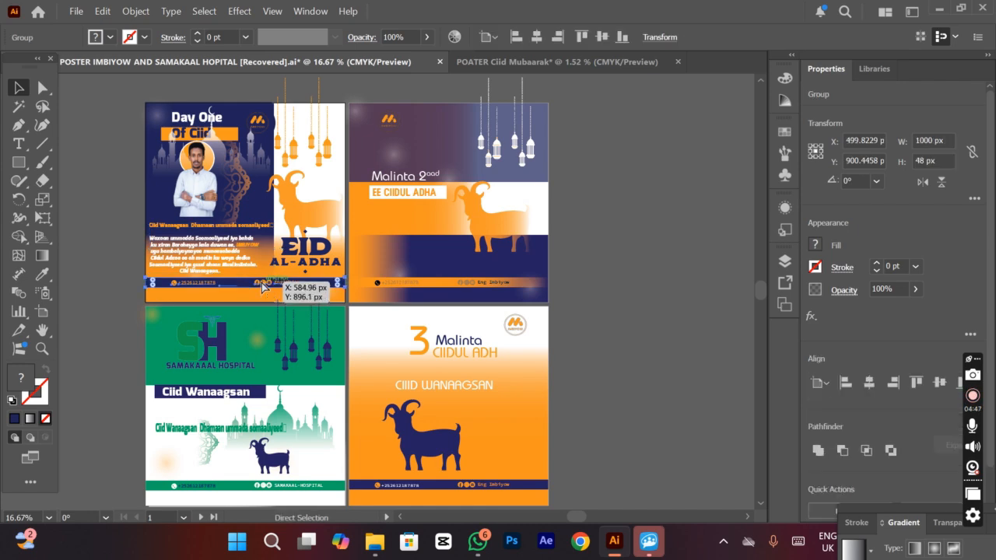
pyautogui.click(467, 62)
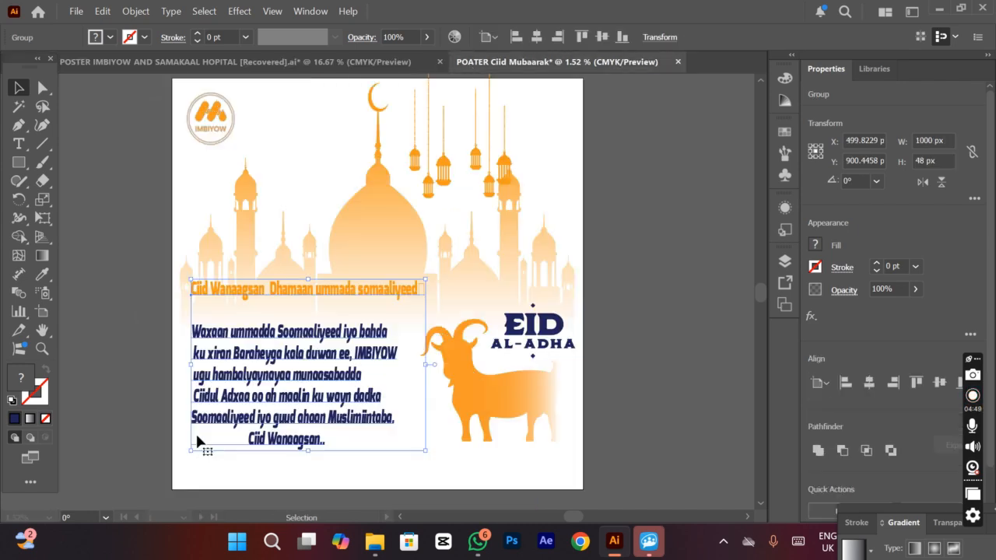
pyautogui.keyDown('ctrl'); pyautogui.click(363, 463); pyautogui.keyUp('ctrl')
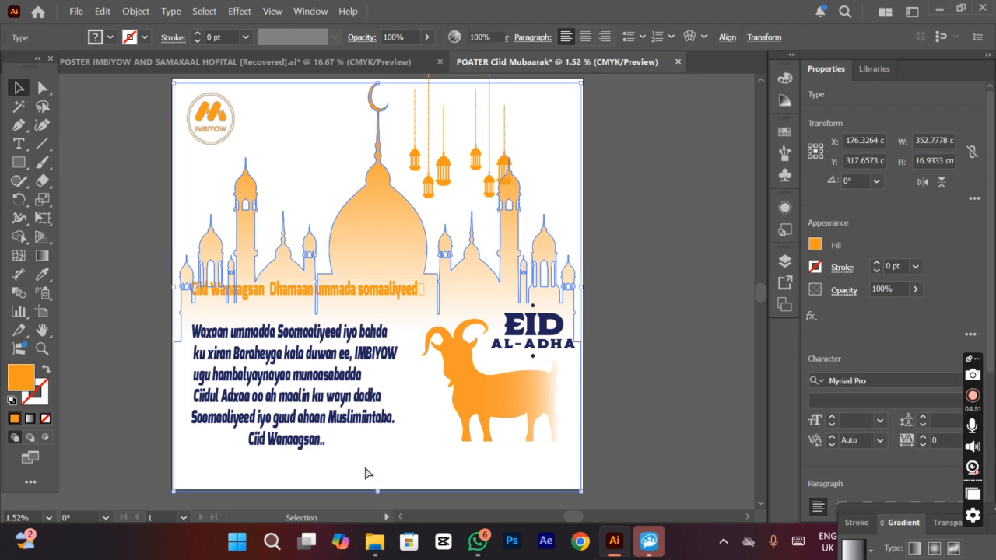
pyautogui.click(367, 474)
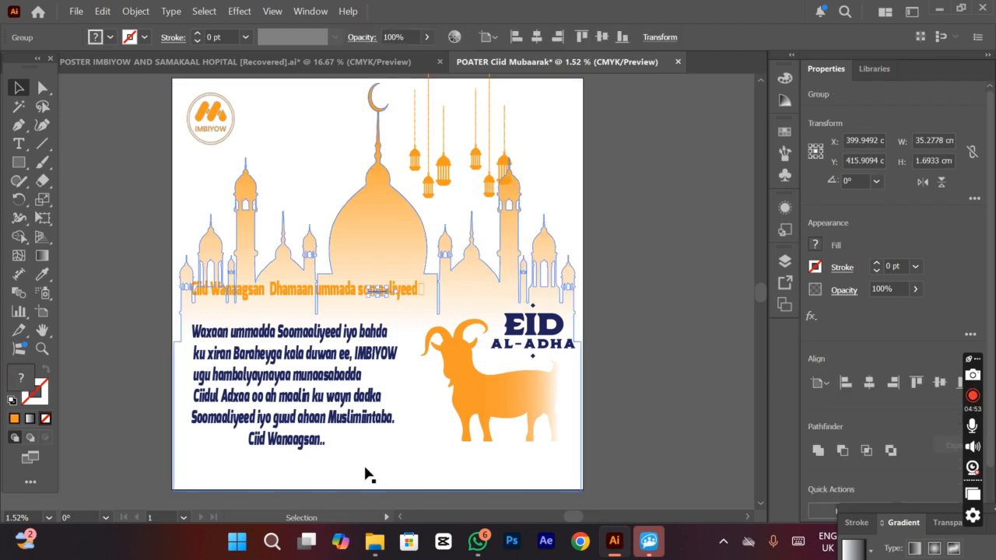
# Enlarge the contact bar and center it along the poster's lower edge, below the greeting text and goat
pyautogui.moveTo(387, 304); pyautogui.dragTo(599, 333)
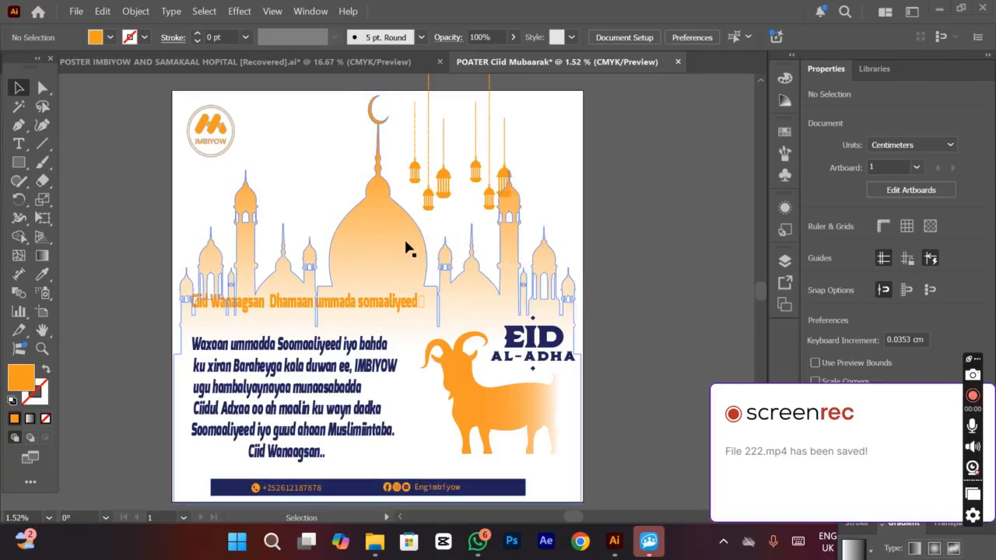
pyautogui.scroll(-1, 405, 210)
pyautogui.scroll(1, 311, 187)
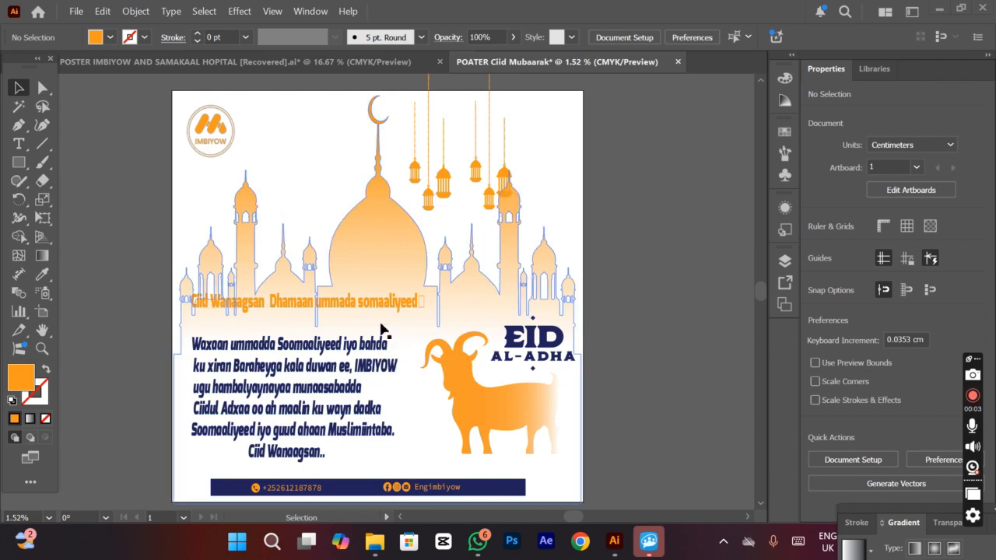
# Copy the orange mandala ornament behind the portrait on the "Day One" poster and paste it into the POATER Ciid Mubaarak document
pyautogui.click(256, 63)
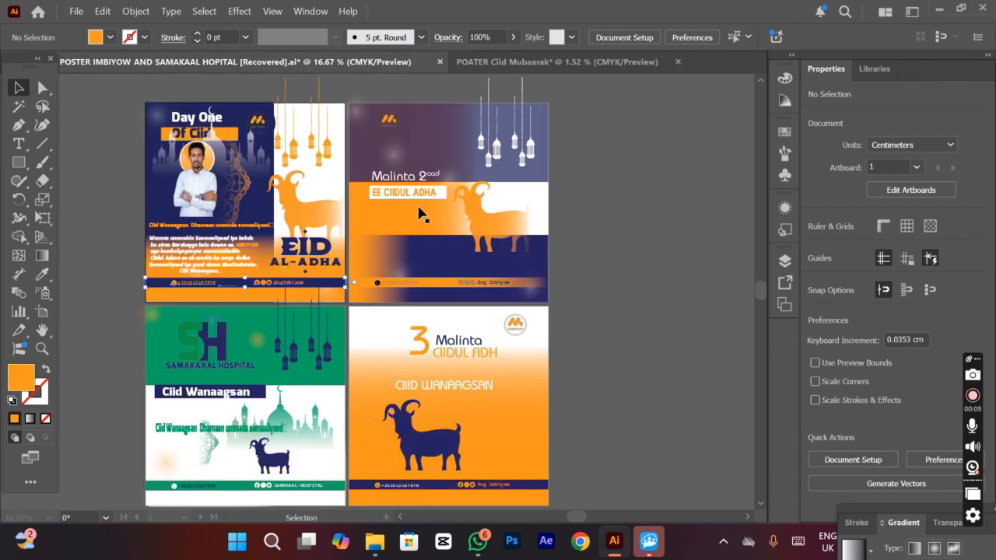
pyautogui.click(288, 279)
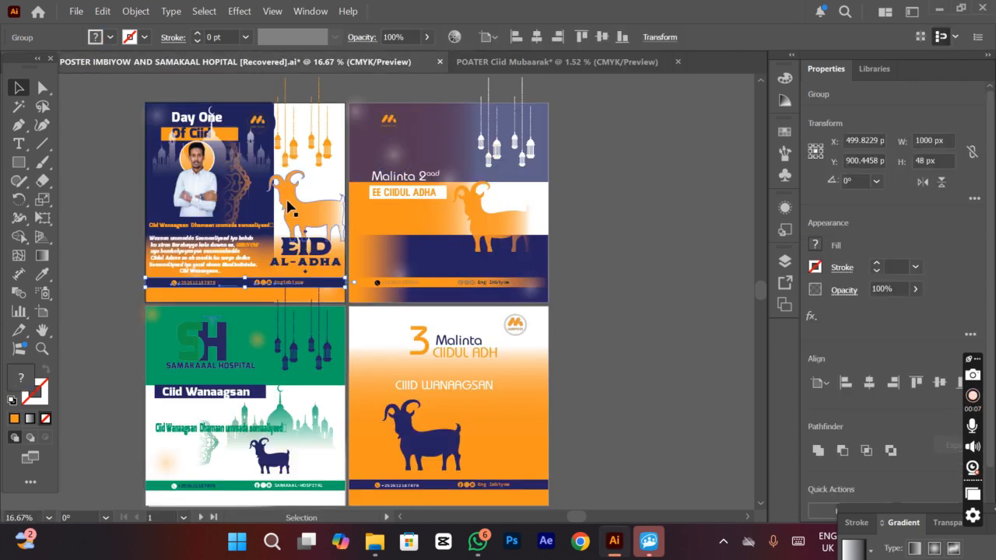
pyautogui.click(236, 186)
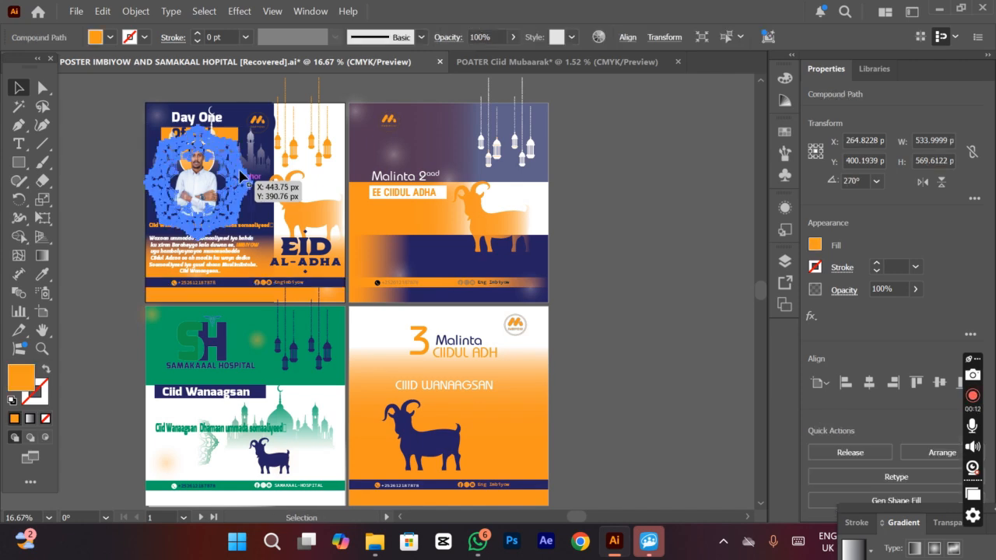
pyautogui.press('Delete')
pyautogui.click(483, 62)
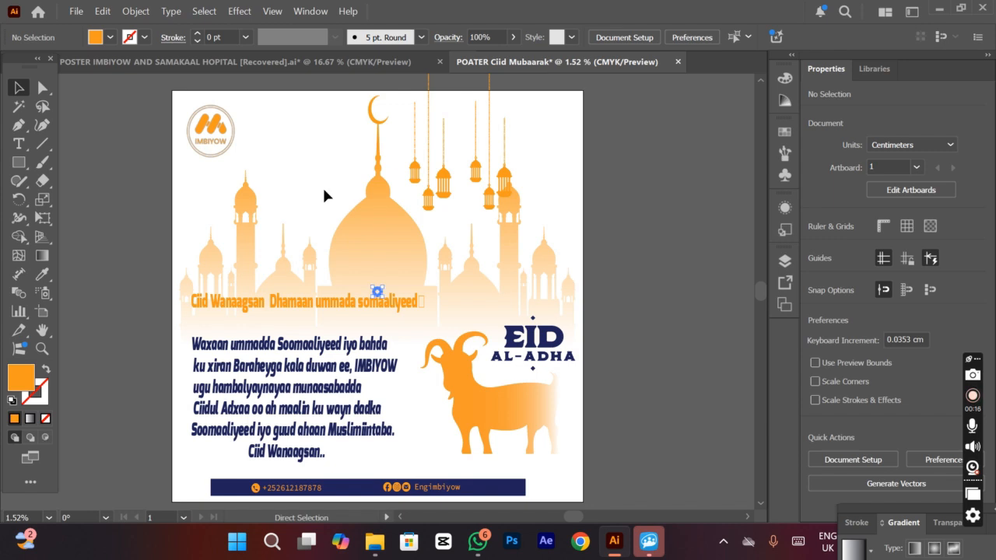
# Enlarge the mandala ornament to about 271 x 272 cm and place it between the logo and the mosque's crescent
pyautogui.click(378, 291)
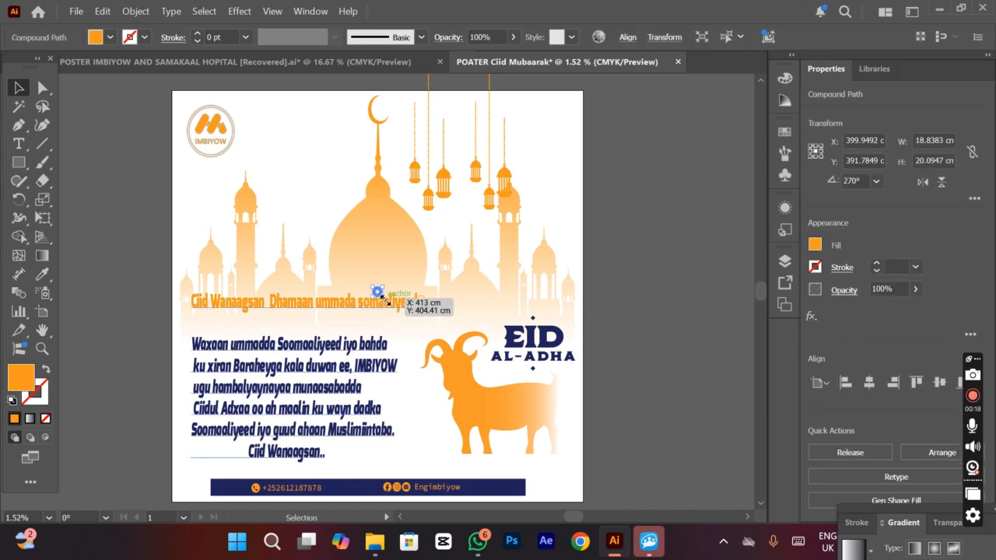
pyautogui.moveTo(384, 299); pyautogui.dragTo(512, 426)
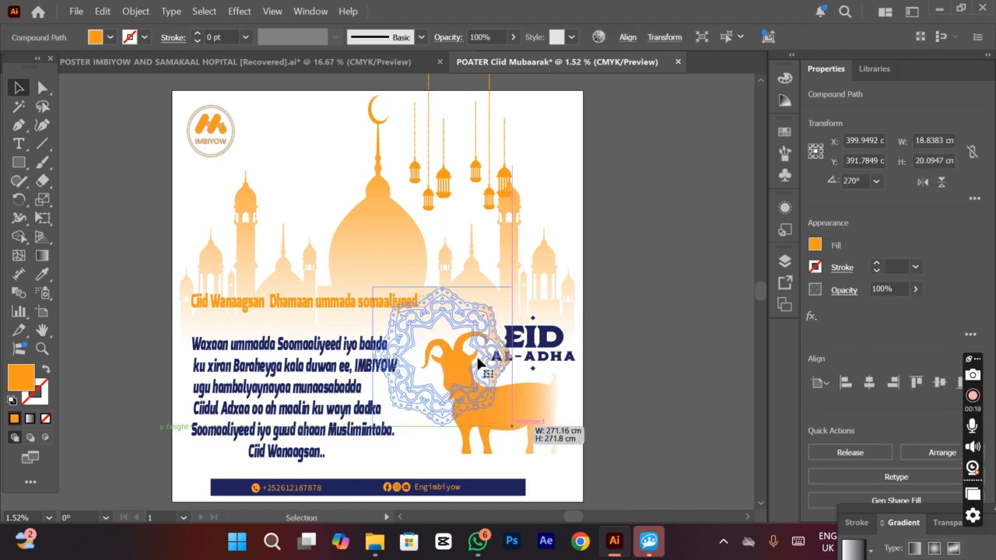
pyautogui.moveTo(447, 317); pyautogui.dragTo(333, 164)
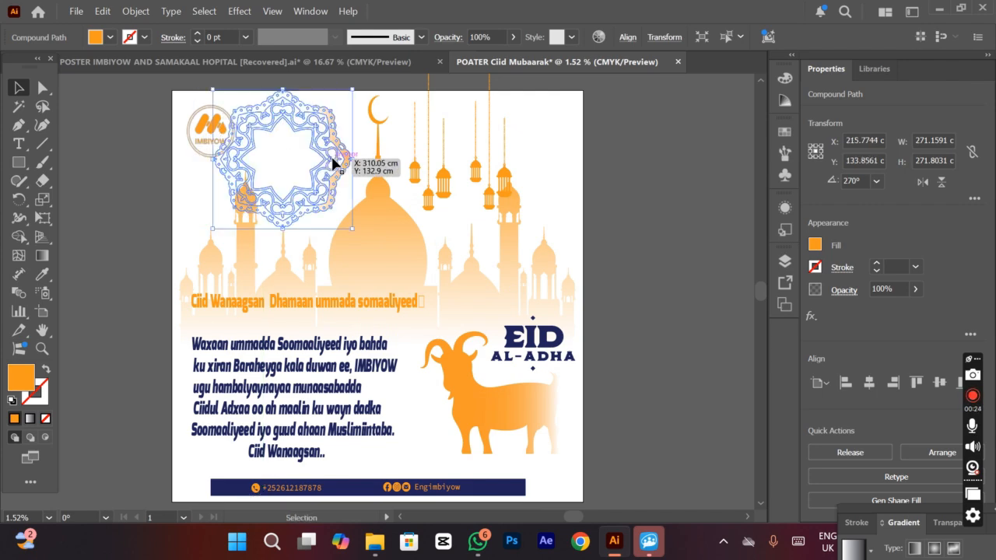
# Recolor the mandala ornament to the navy of the "EID AL-ADHA" lettering with the Eyedropper
pyautogui.click(42, 275)
pyautogui.click(544, 340)
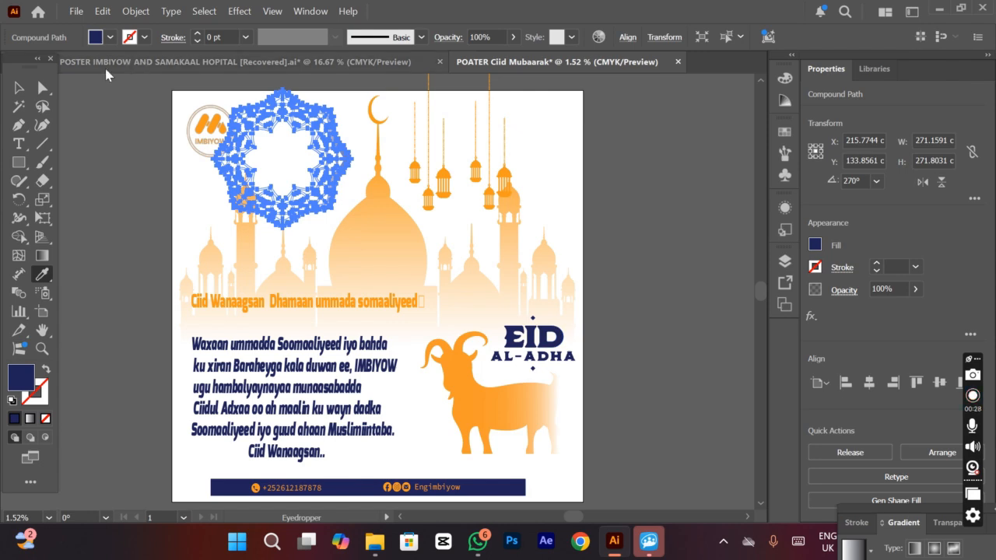
pyautogui.press('v')
pyautogui.click(85, 99)
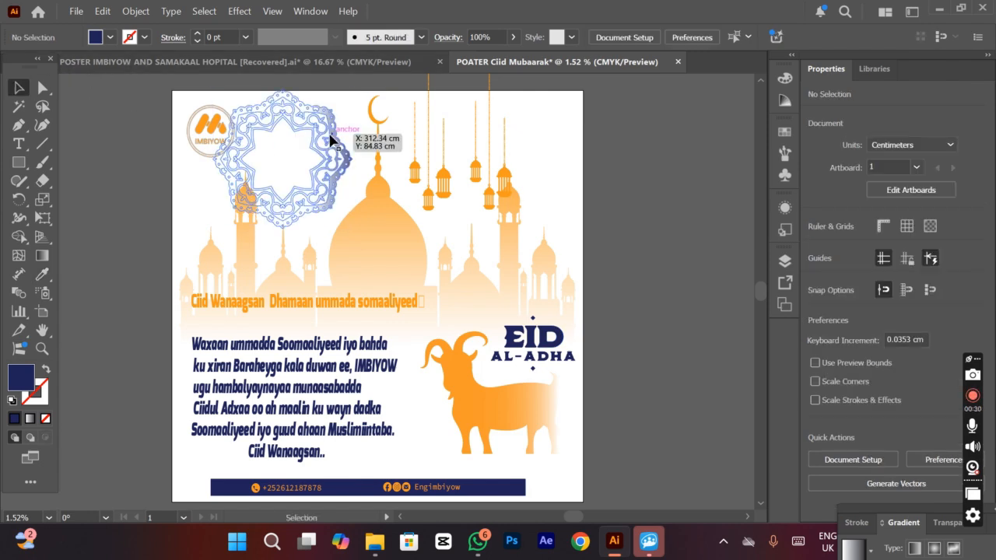
# Shift the mandala ornament slightly down and away from the logo toward the mosque's crescent, and review the whole poster
pyautogui.moveTo(316, 143); pyautogui.dragTo(327, 152)
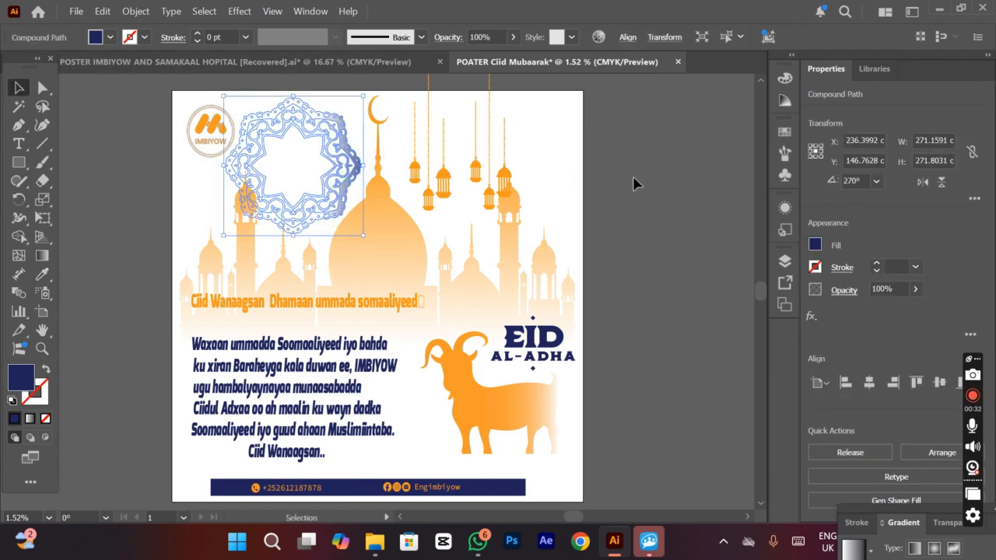
pyautogui.click(632, 182)
pyautogui.scroll(-4, 483, 113)
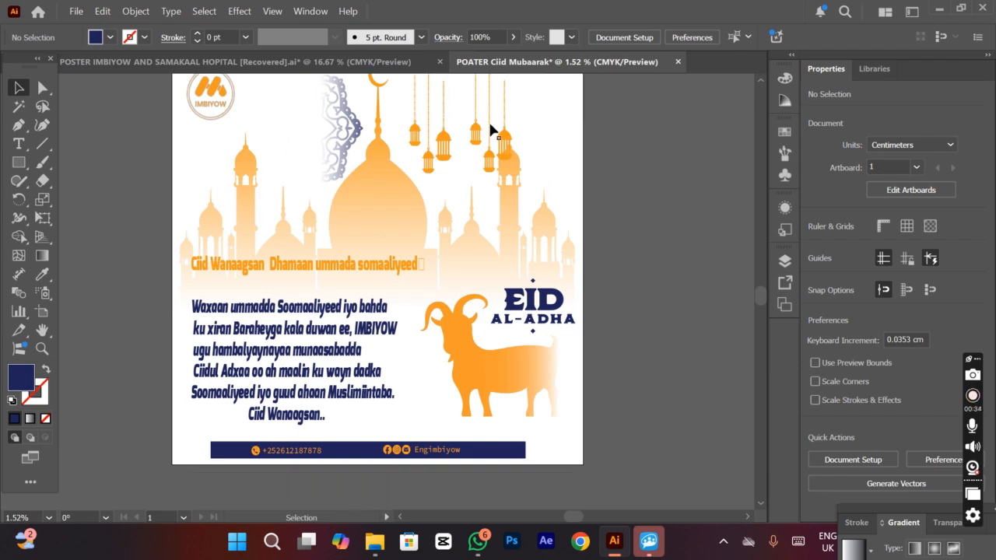
pyautogui.scroll(5, 484, 123)
# Open the export options for the Ciid Mubaarak poster
pyautogui.click(76, 11)
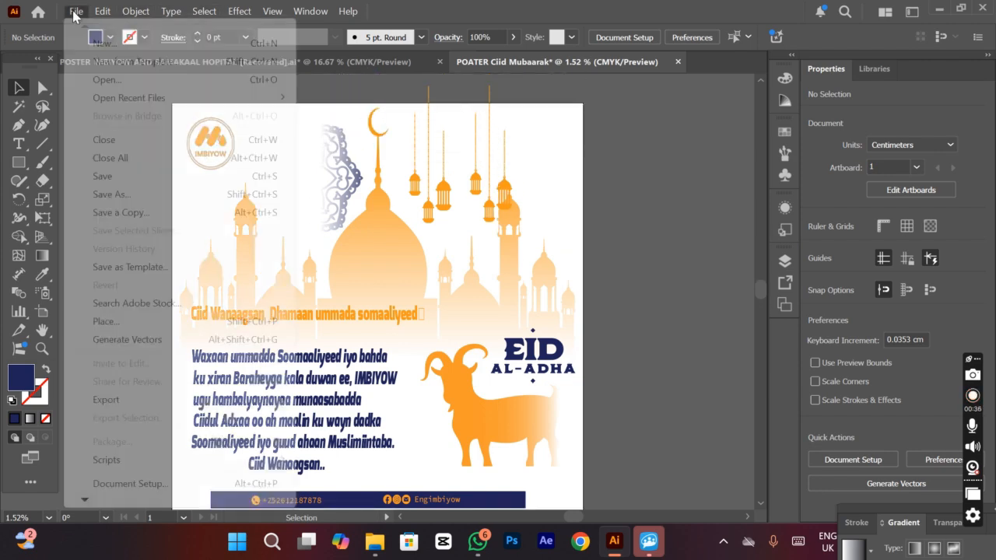
pyautogui.moveTo(254, 402)
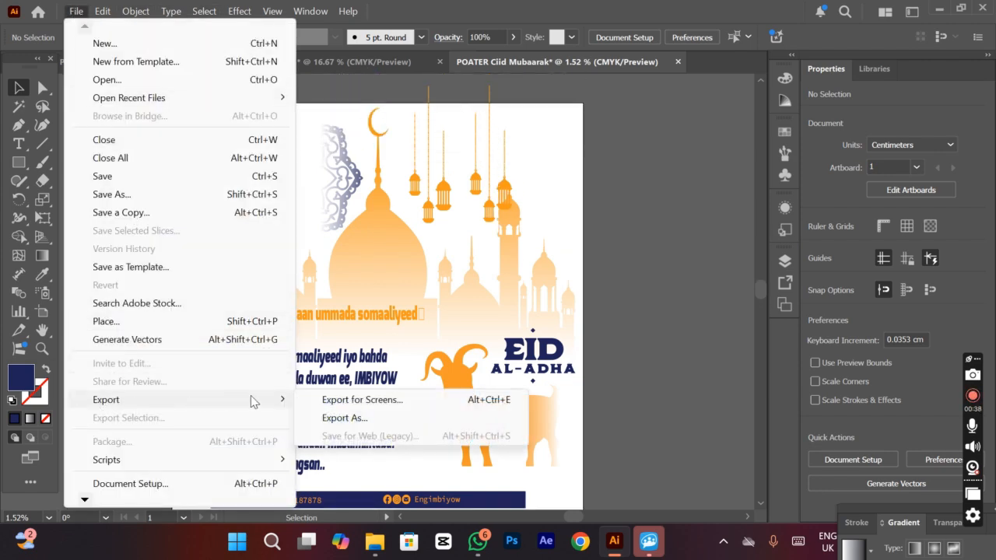